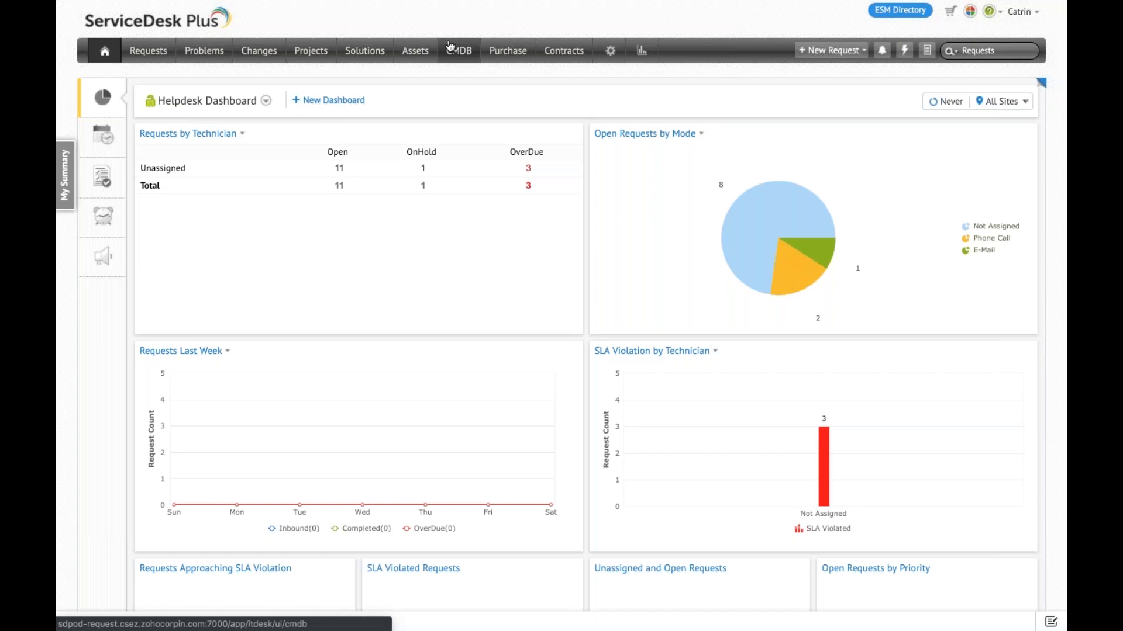
# Step: Look through the CMDB's complete CI list and type hierarchy, and open the server list in the asset inventory for comparison
pyautogui.click(450, 47)
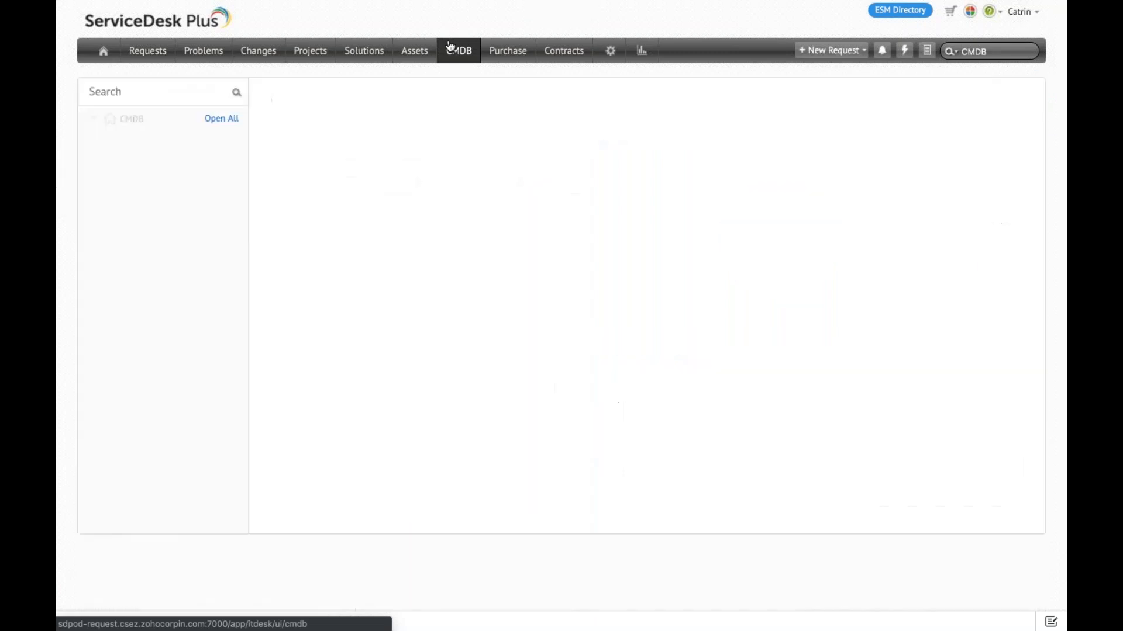
pyautogui.click(133, 119)
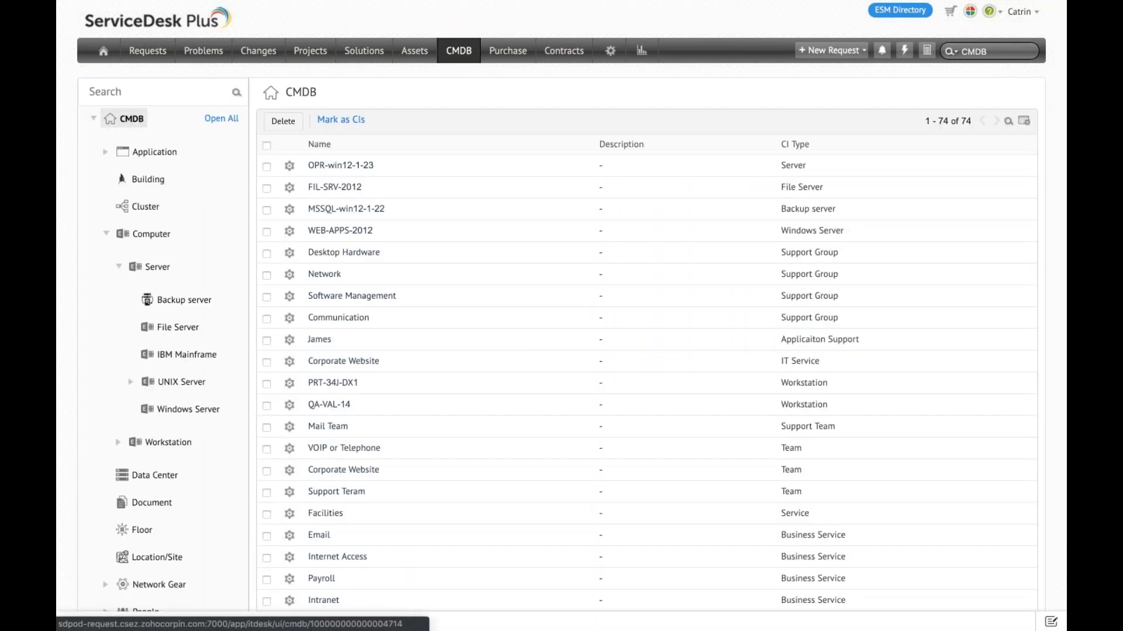
pyautogui.scroll(-2, 178, 276)
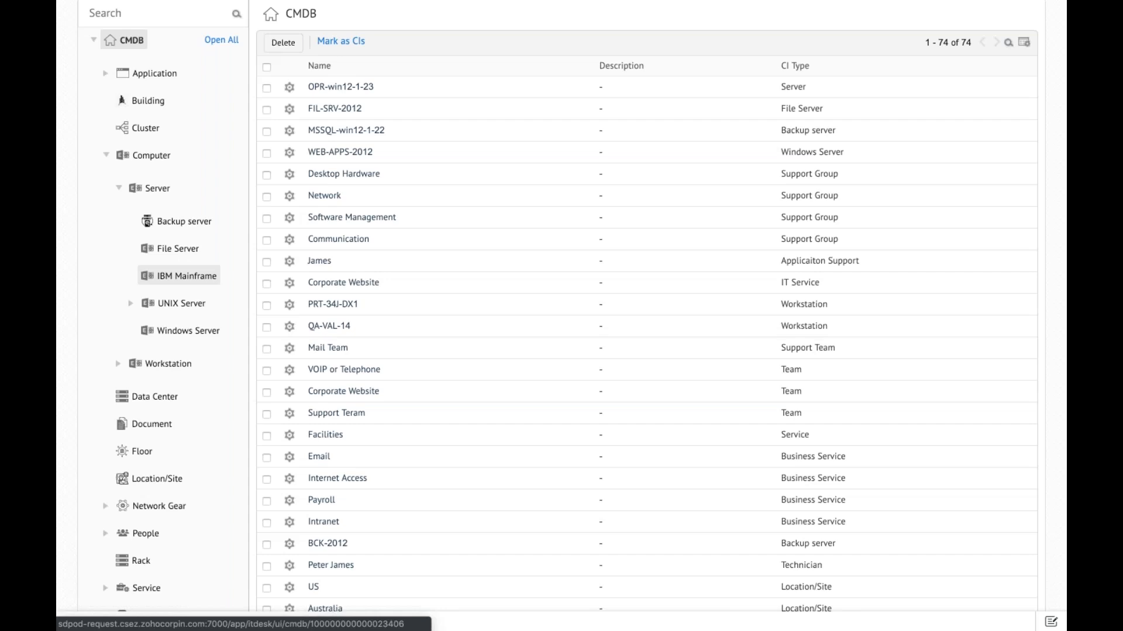
pyautogui.scroll(3, 178, 275)
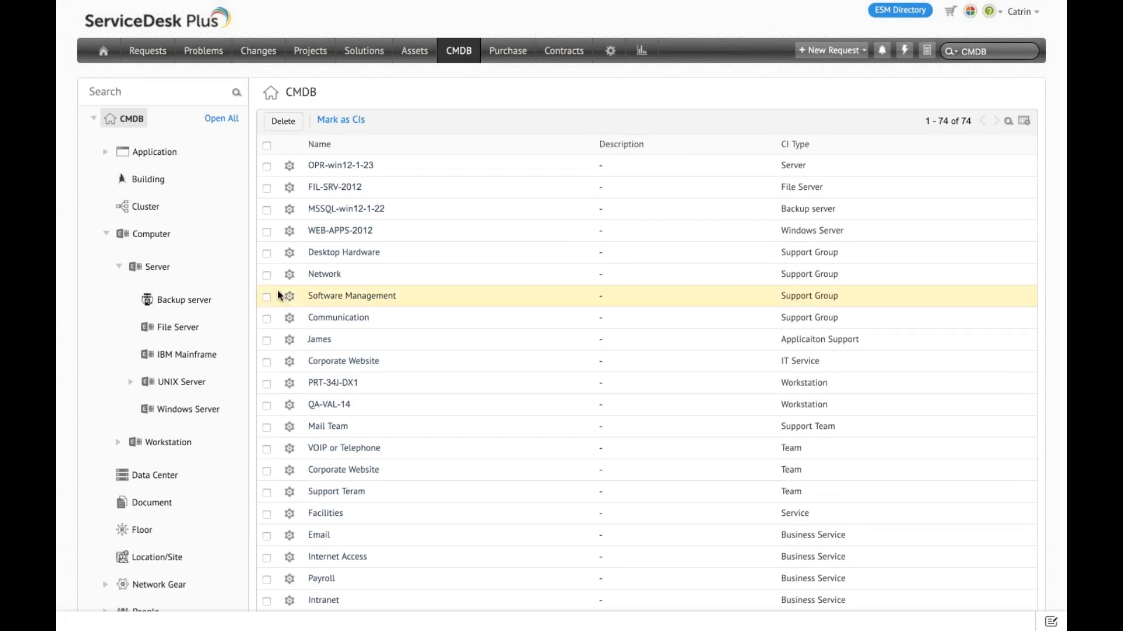
pyautogui.click(416, 61)
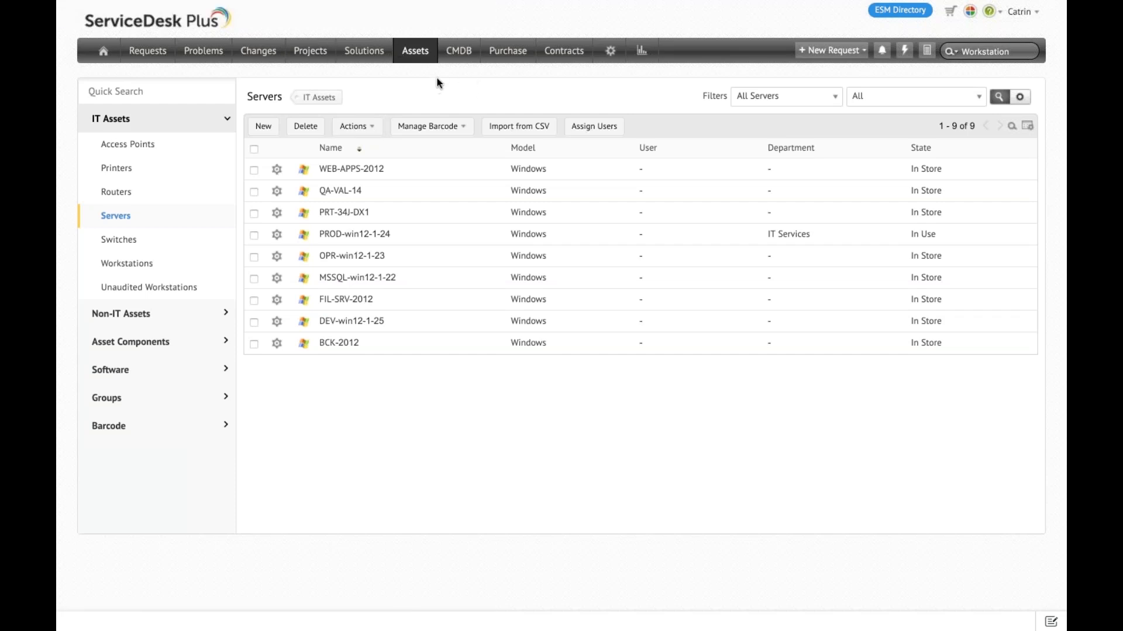
# Step: Open the Windows Server CI list under Computer > Server in the CMDB
pyautogui.click(471, 52)
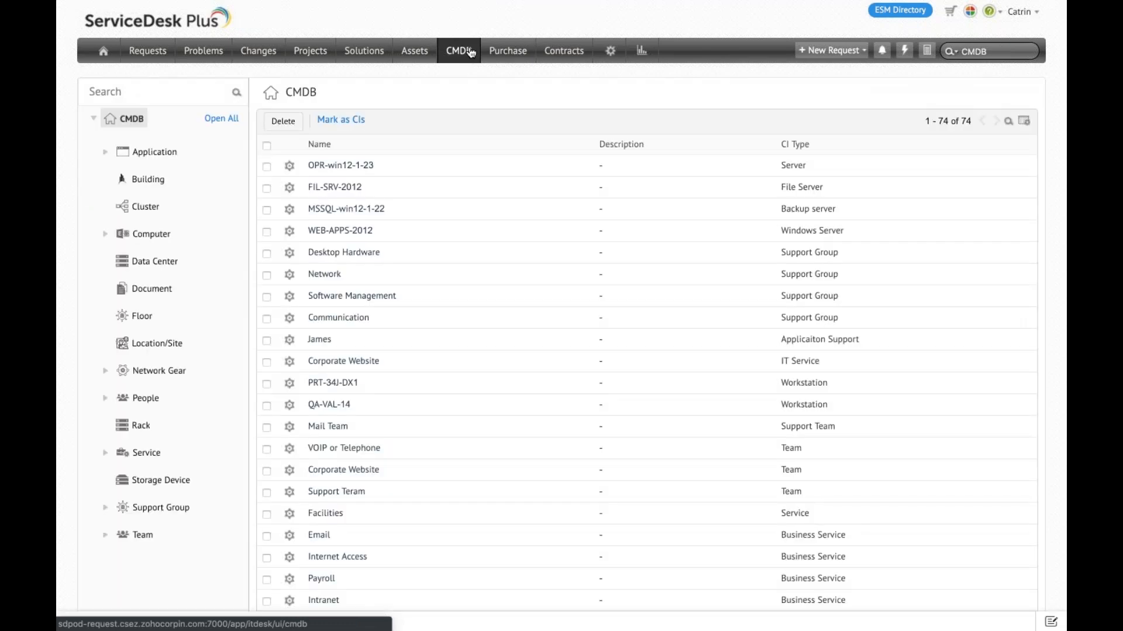
pyautogui.click(106, 236)
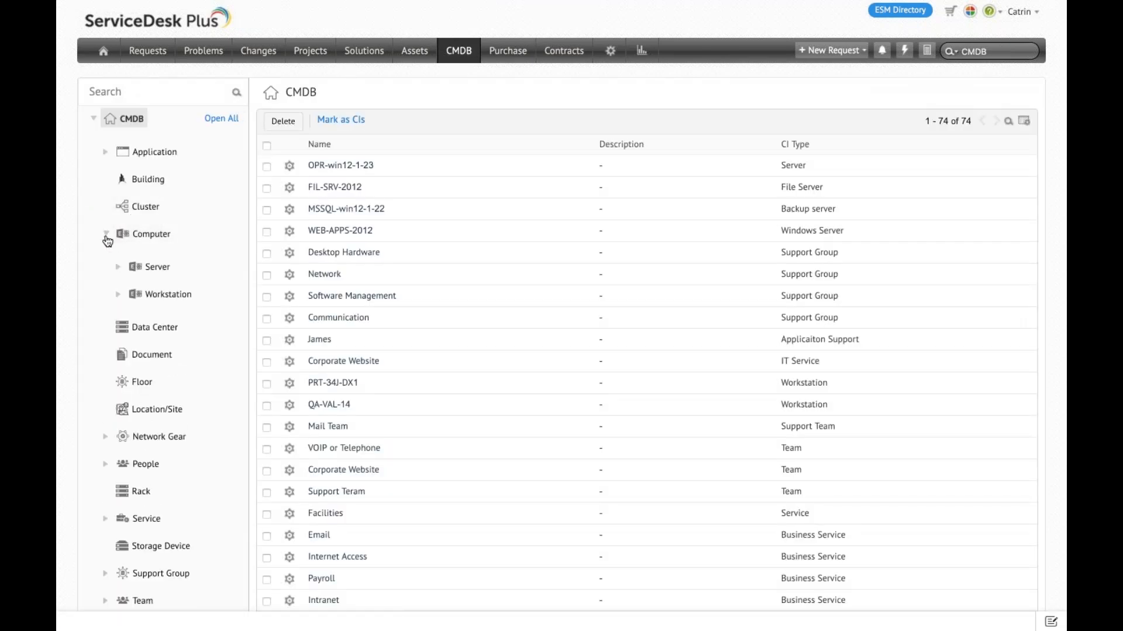
pyautogui.click(120, 269)
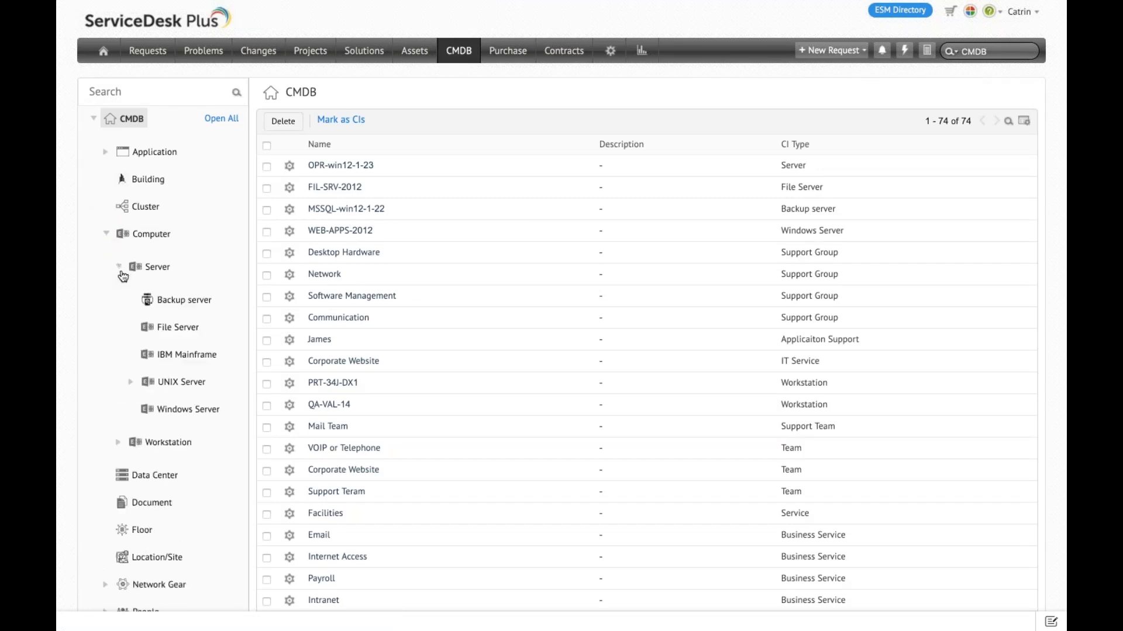
pyautogui.click(189, 409)
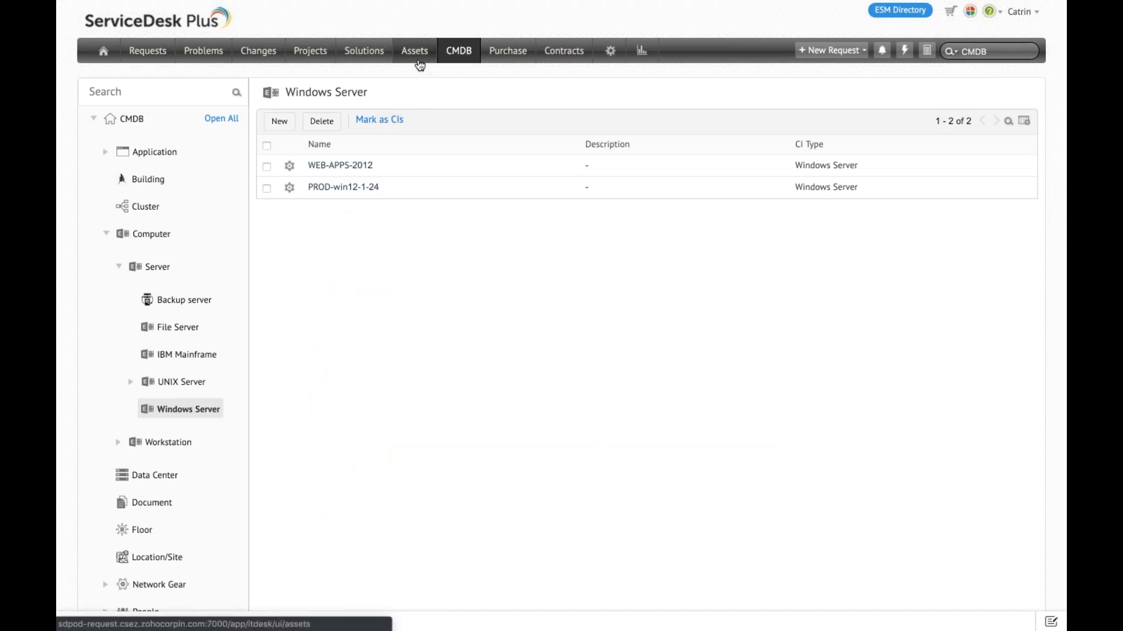
# Step: Start marking items as CIs with Asset as the source module and Windows Server as the destination CI type
pyautogui.click(380, 120)
pyautogui.click(562, 237)
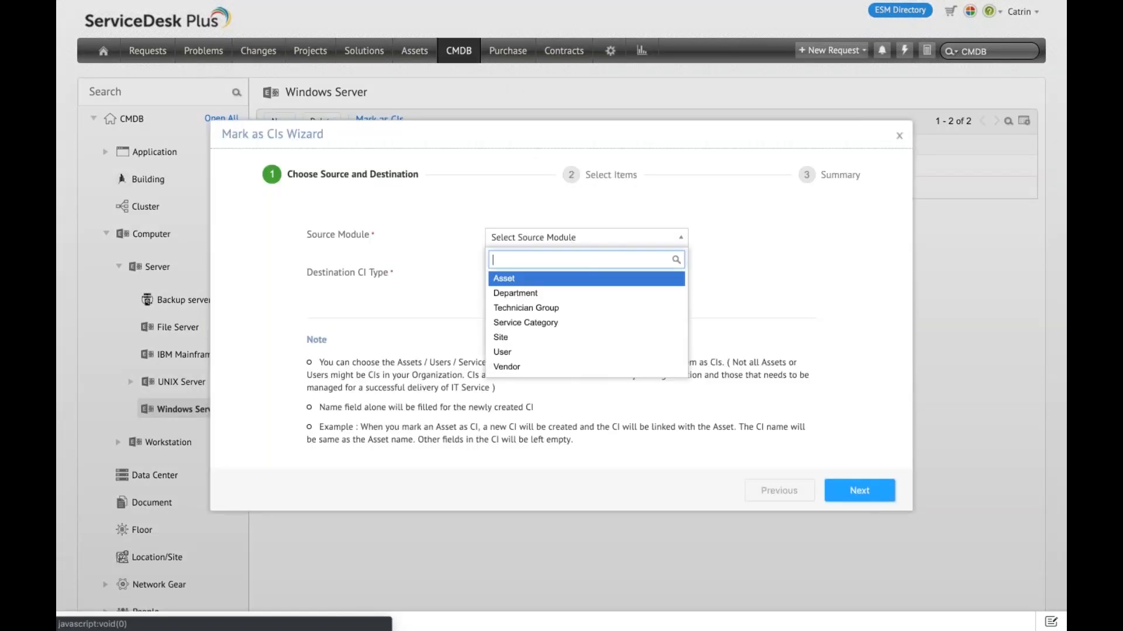
pyautogui.click(537, 286)
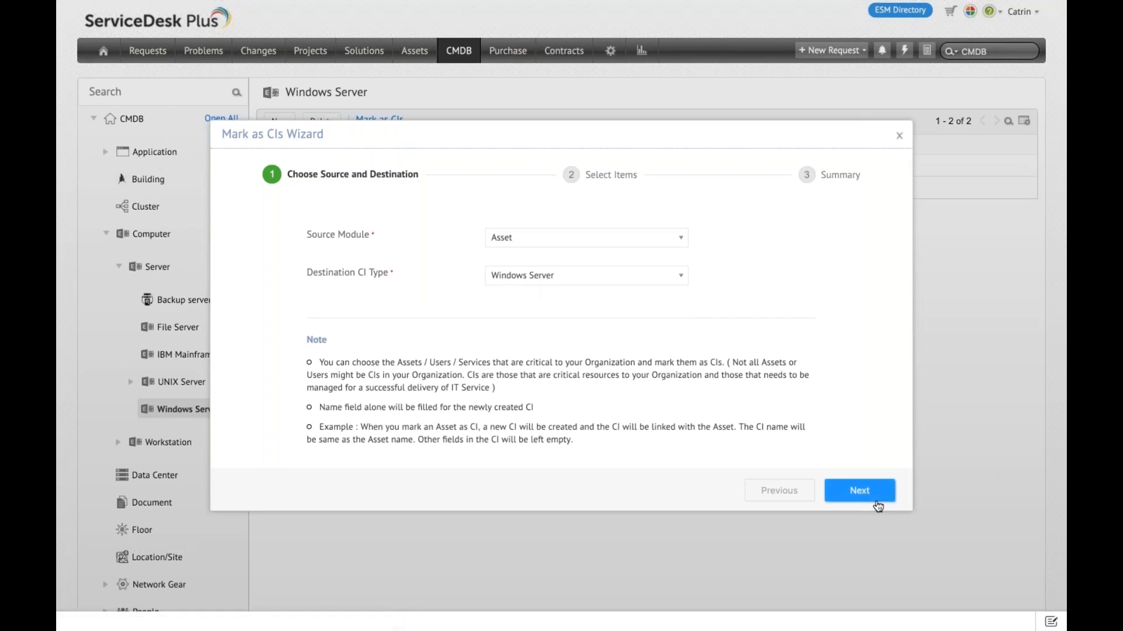
pyautogui.click(877, 501)
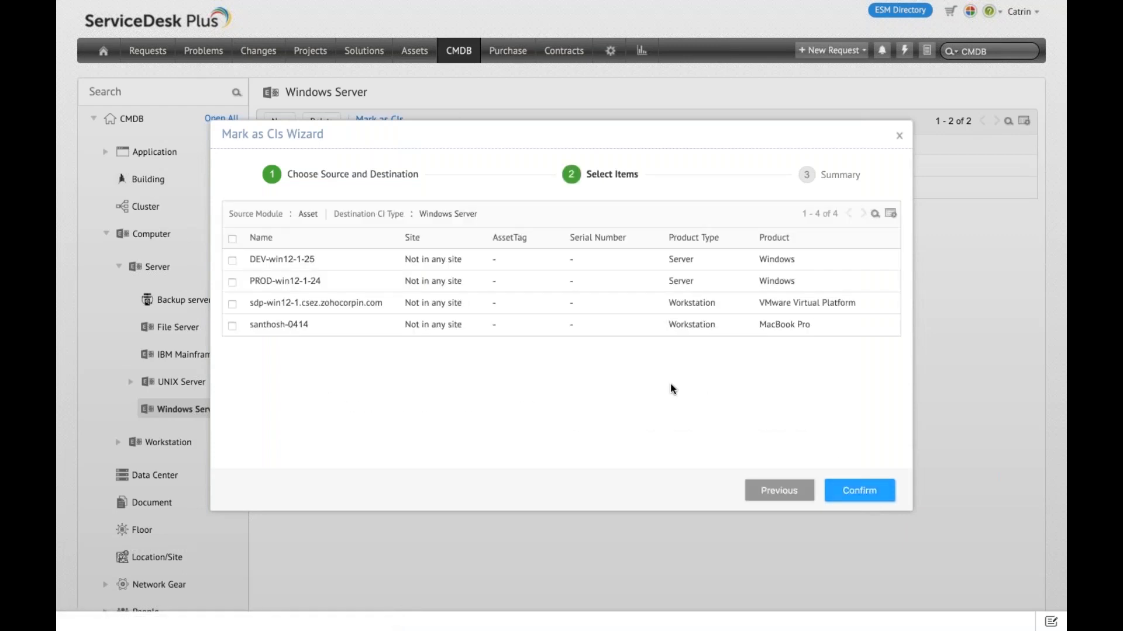
# Step: Mark the assets DEV-win12-1-25 and sdp-win12-1.csez.zohocorpin.com as Windows Server CIs and close the wizard
pyautogui.click(232, 261)
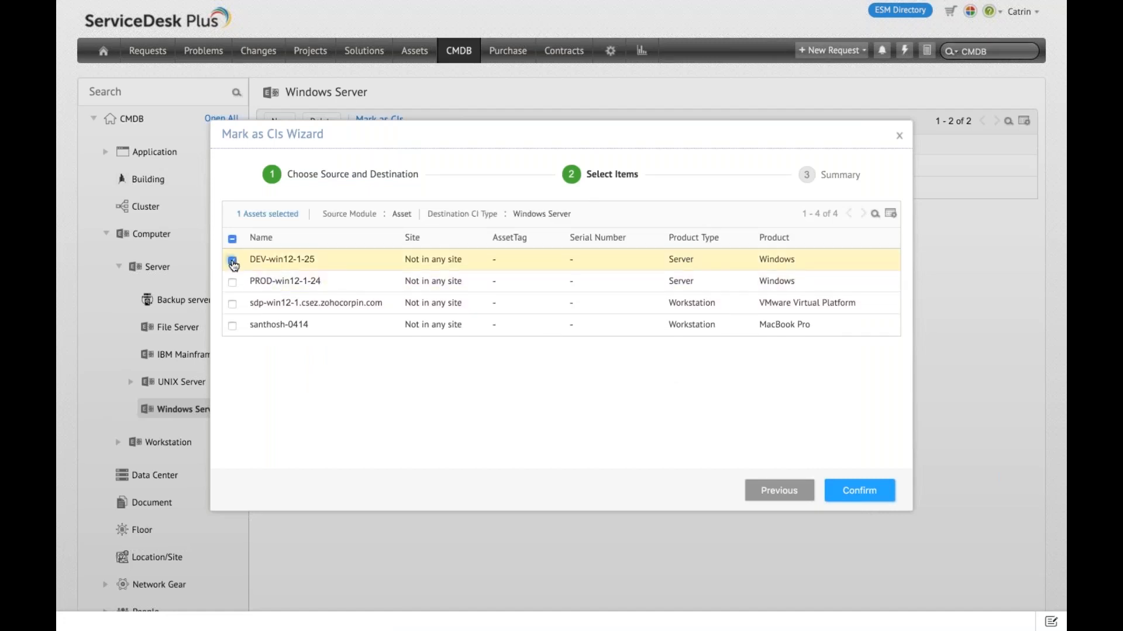
pyautogui.click(233, 304)
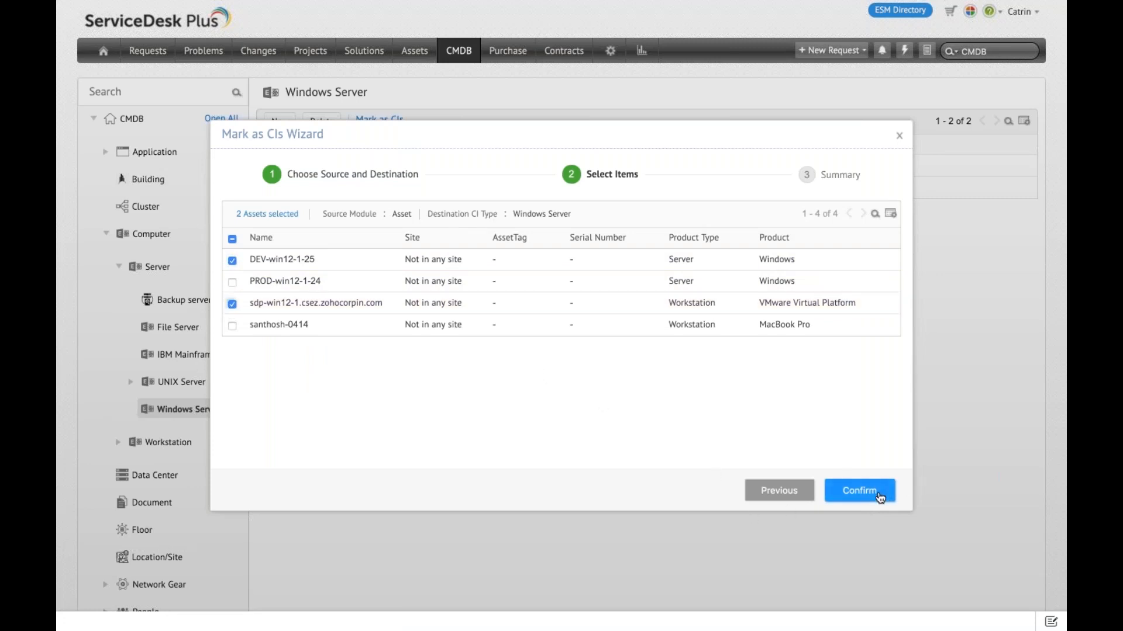
pyautogui.click(859, 490)
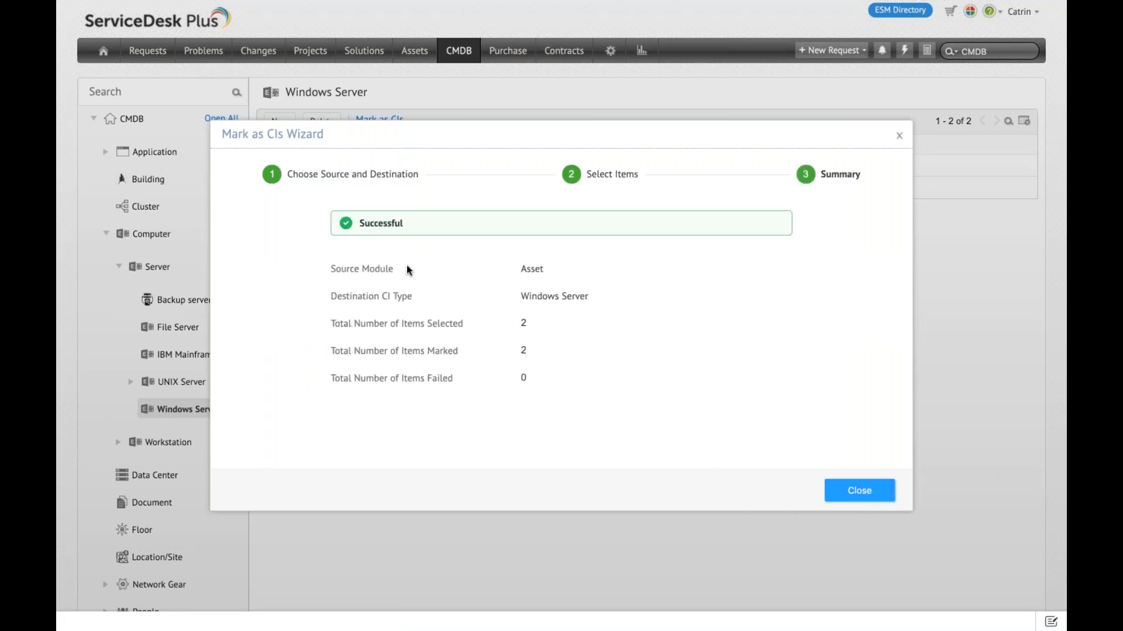
pyautogui.tripleClick(348, 268)
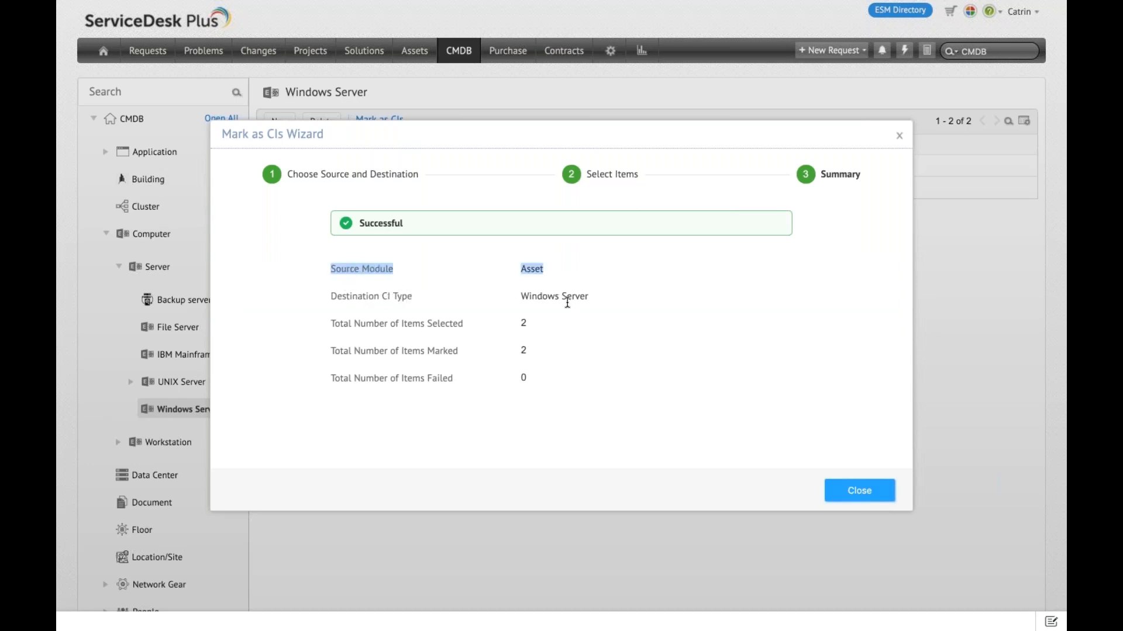
pyautogui.click(859, 491)
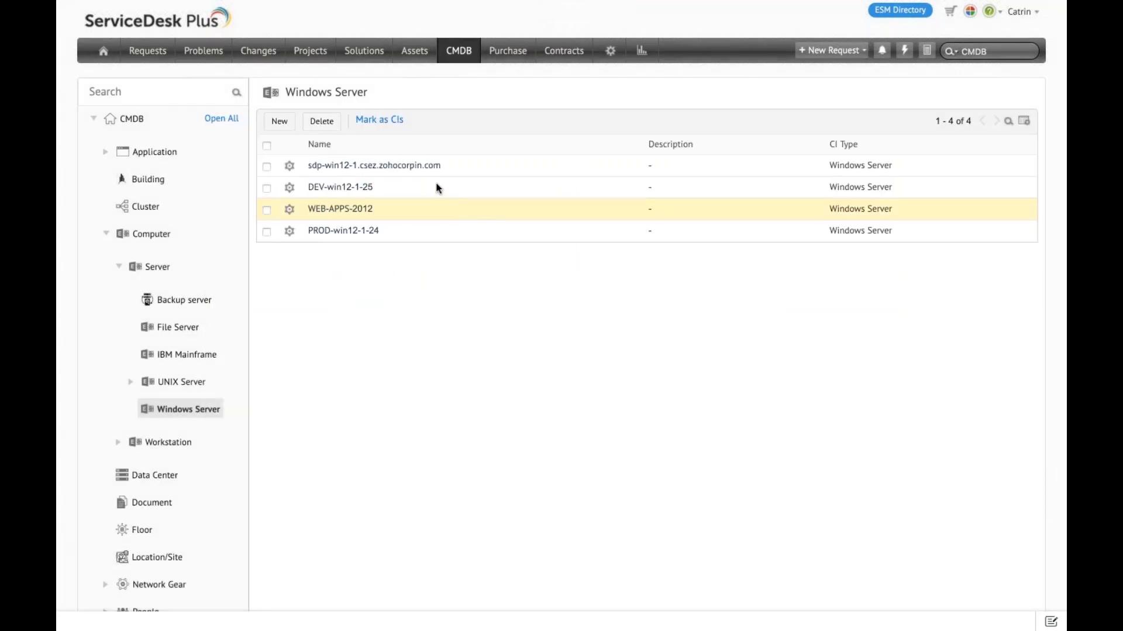
# Step: Review the source modules and destination CI types offered by the Mark as CIs wizard, and close it without marking anything
pyautogui.click(373, 126)
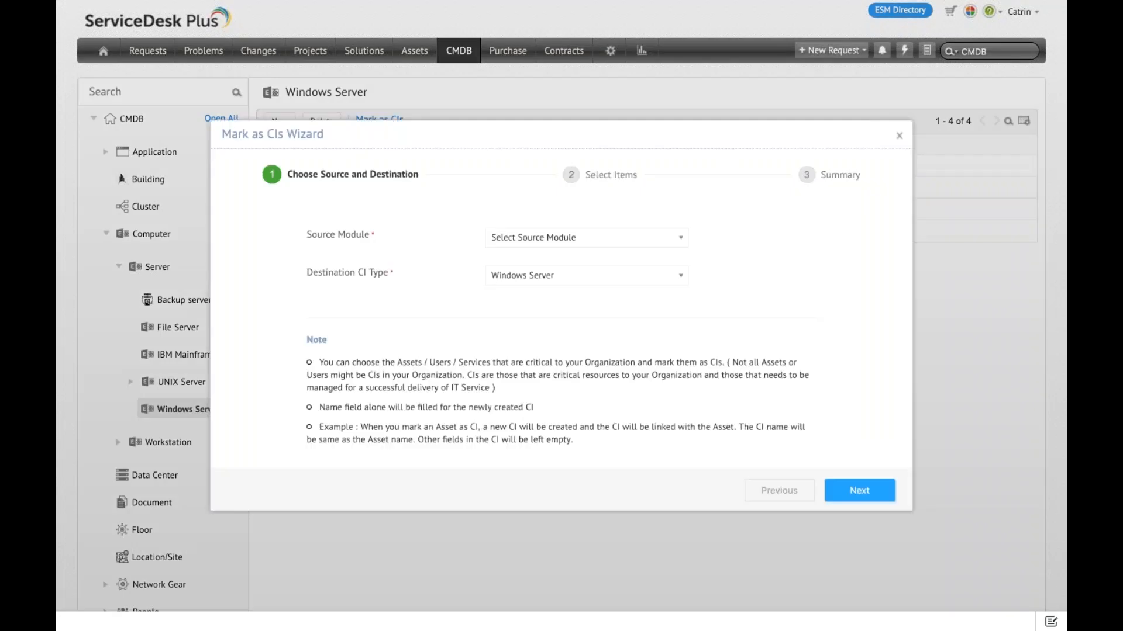
pyautogui.click(526, 238)
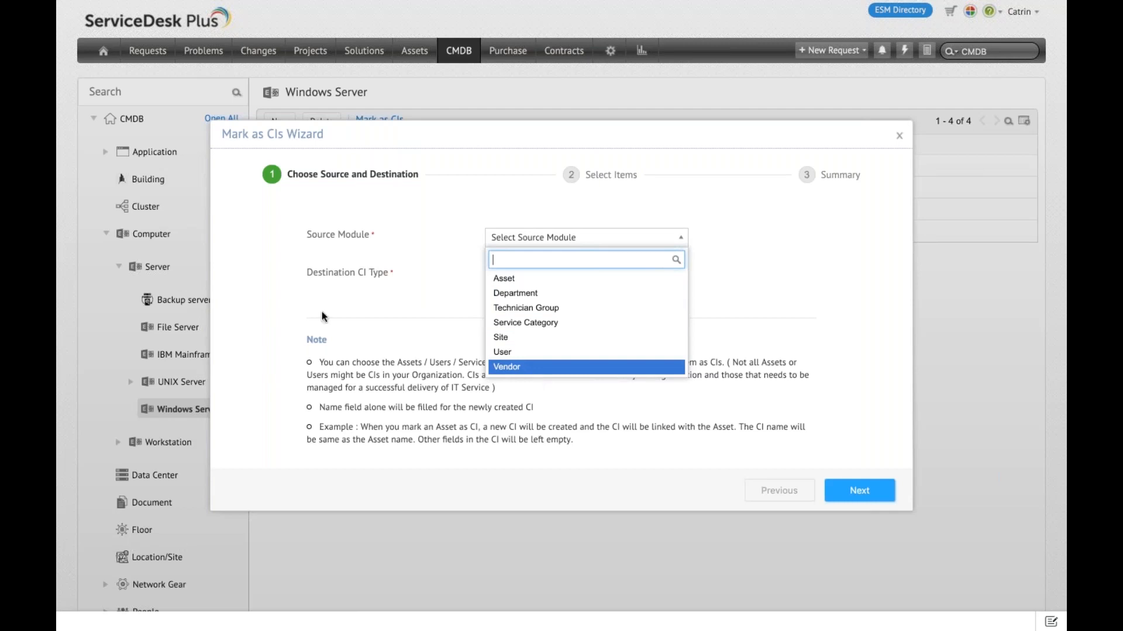
pyautogui.click(305, 306)
pyautogui.click(534, 276)
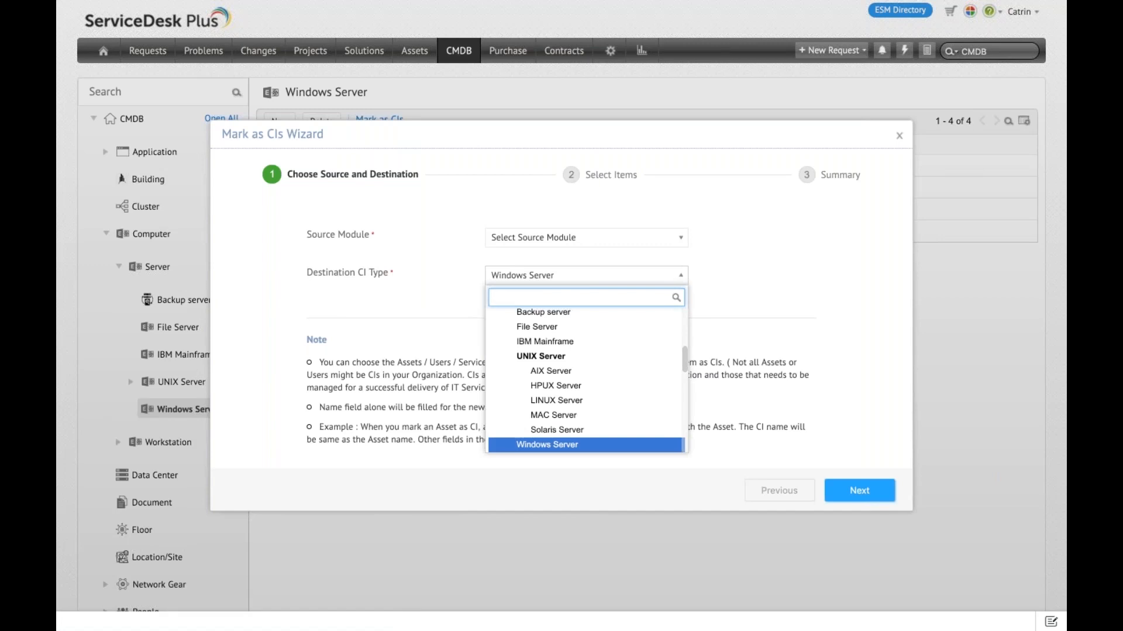
pyautogui.scroll(3, 563, 338)
pyautogui.scroll(-3, 585, 338)
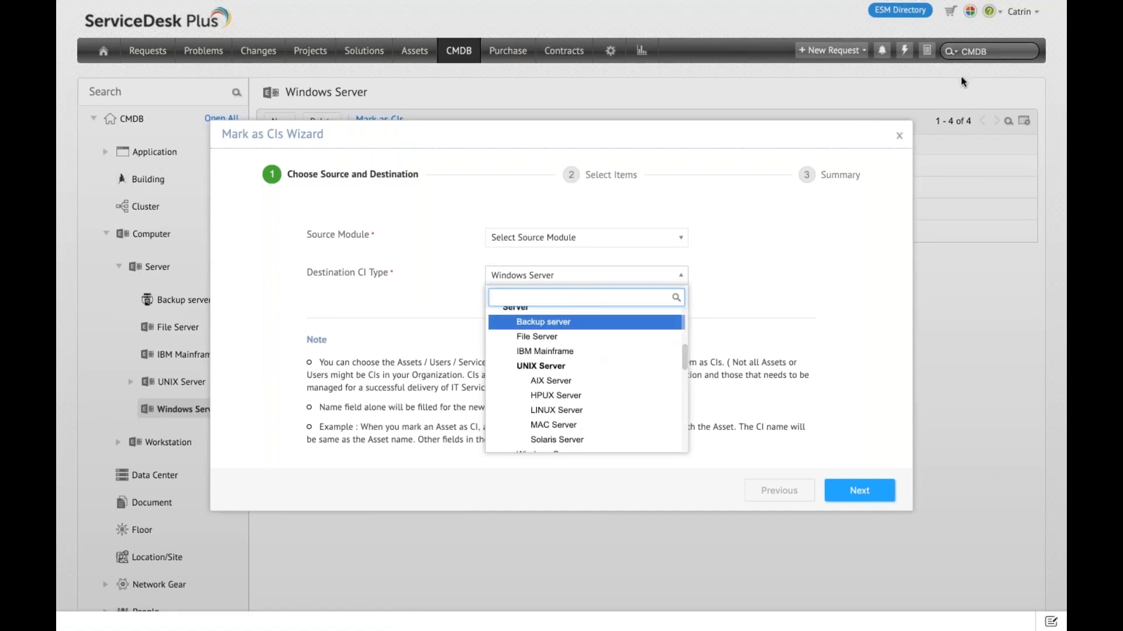
pyautogui.click(899, 136)
pyautogui.click(900, 135)
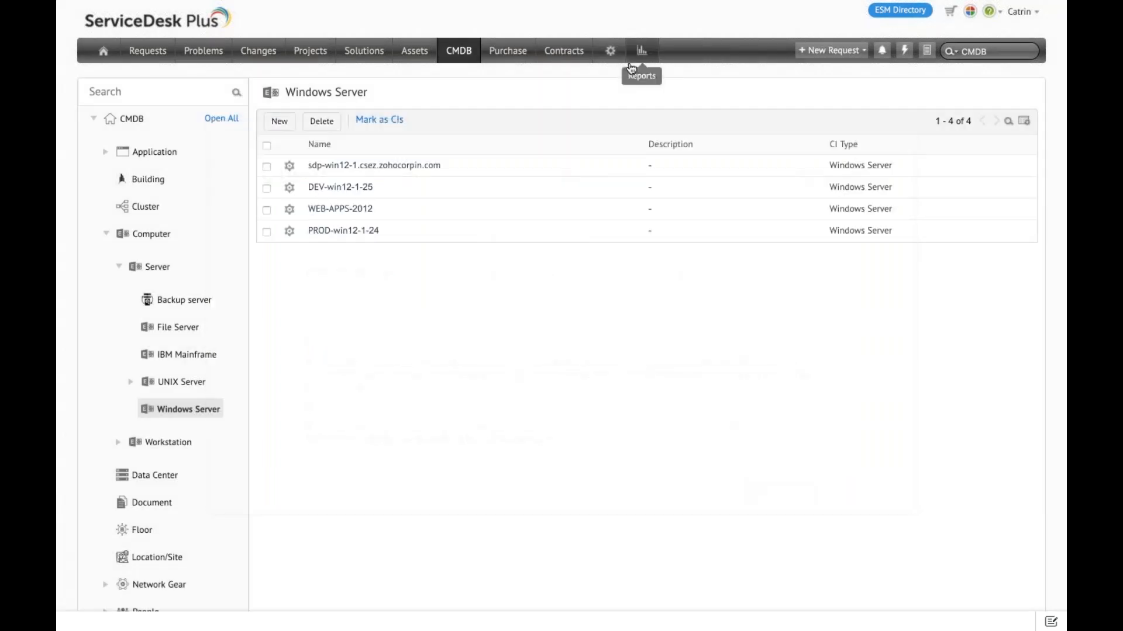
# Step: In the CMDB customization settings, create a CI type named Software with CMDB as its parent CI type
pyautogui.click(610, 51)
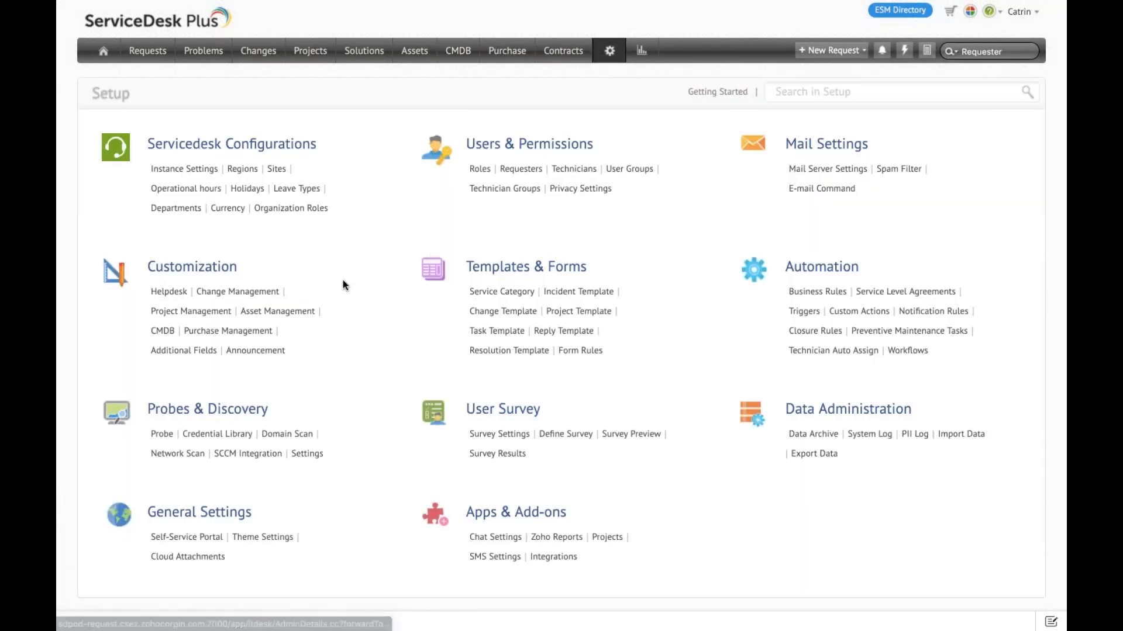
pyautogui.click(164, 331)
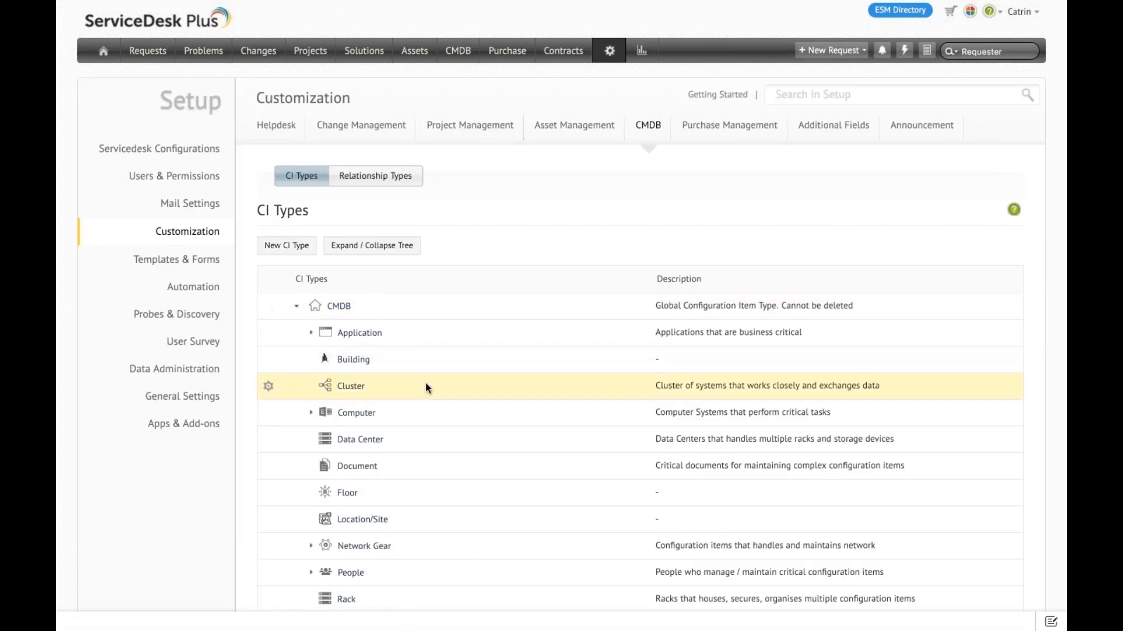
pyautogui.scroll(-3, 426, 388)
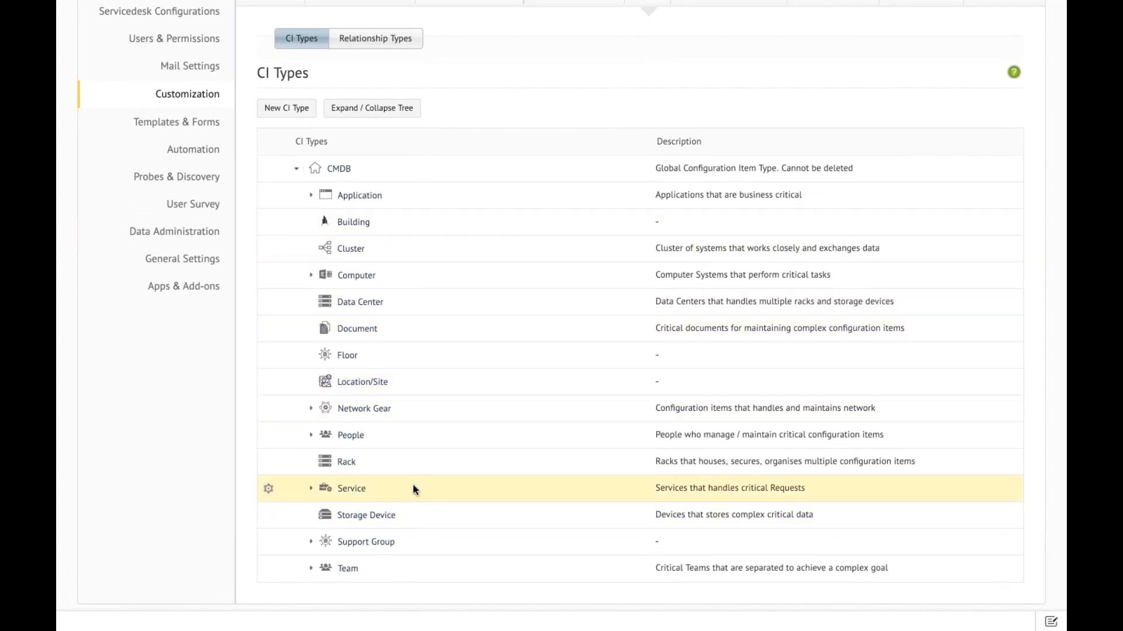
pyautogui.click(301, 114)
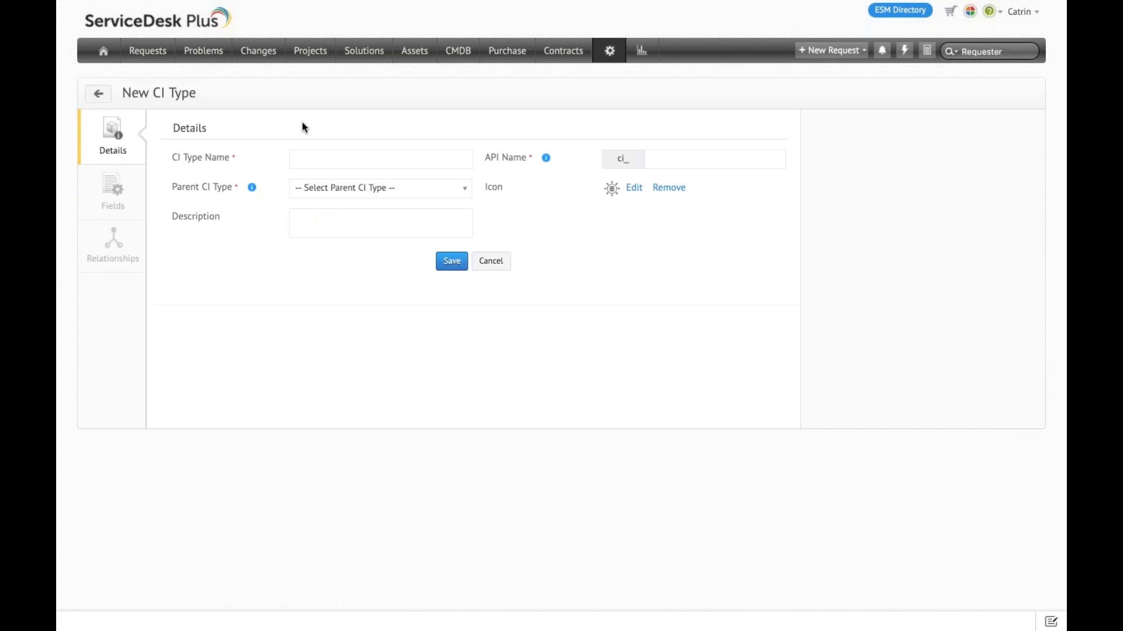
pyautogui.click(326, 157)
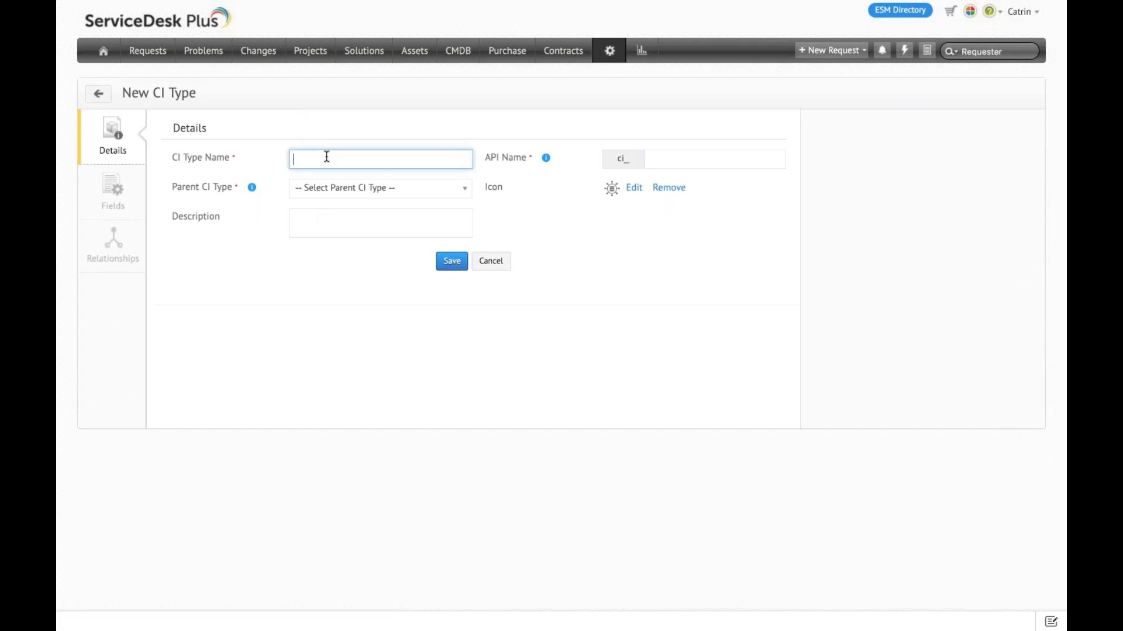
pyautogui.write('Software')
pyautogui.click(360, 193)
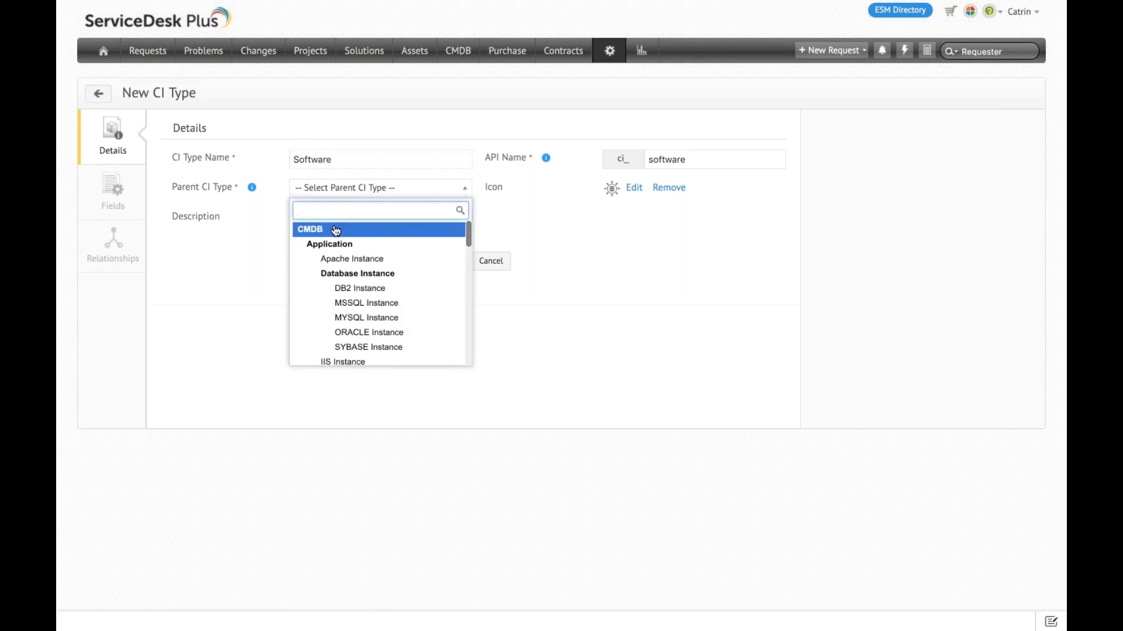
pyautogui.click(336, 229)
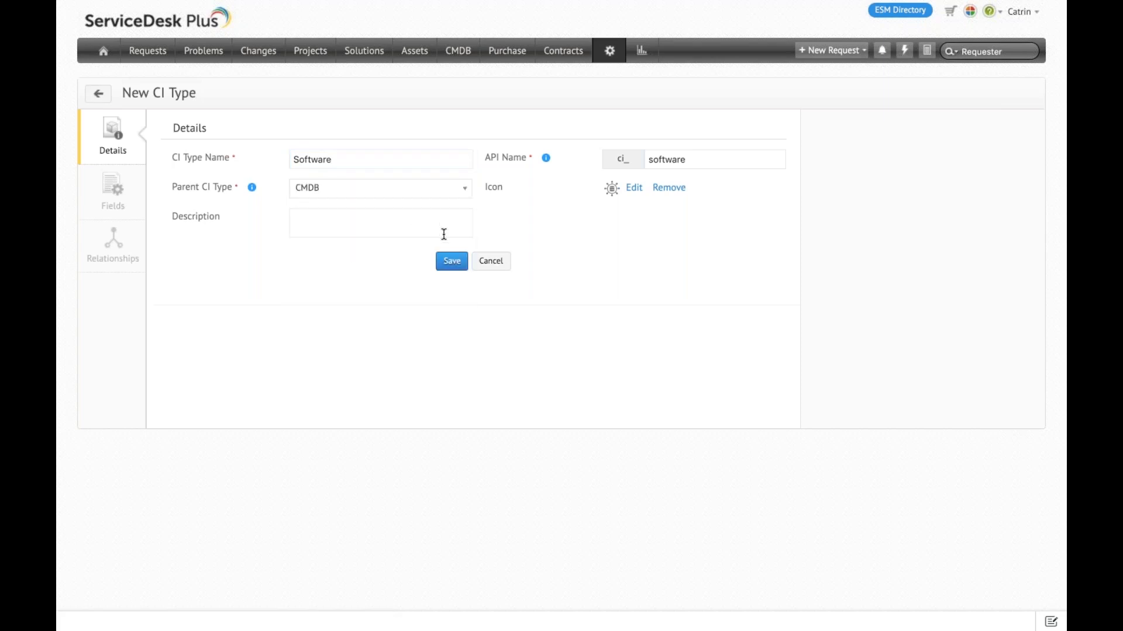
pyautogui.click(460, 263)
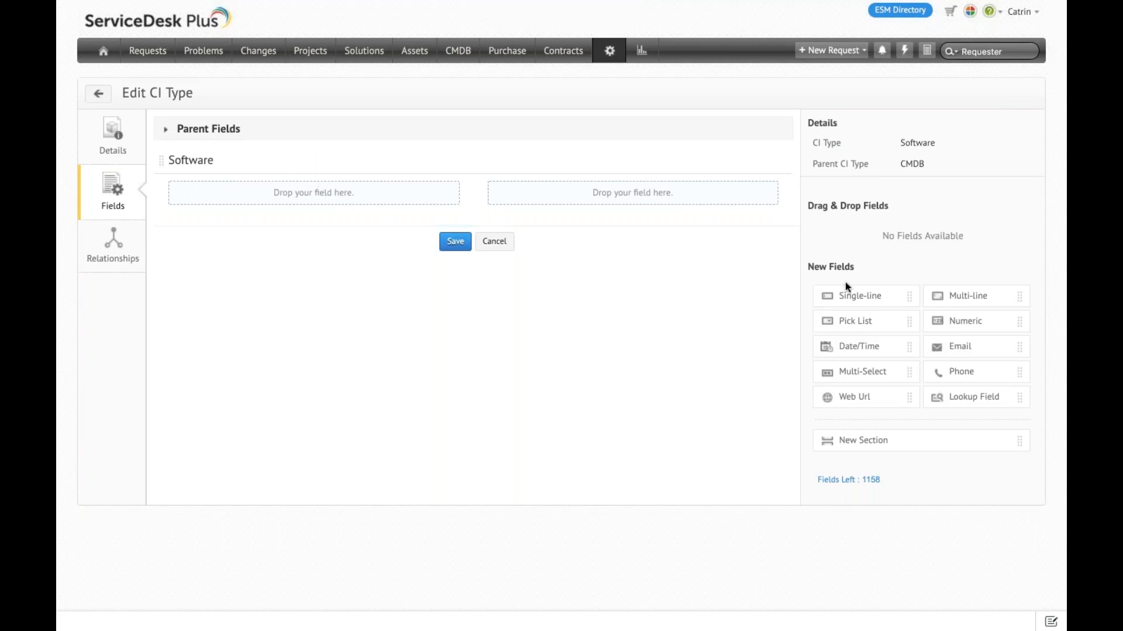
# Step: View the options for a new single-line field on the Software CI type and cancel without adding it
pyautogui.moveTo(867, 294); pyautogui.dragTo(328, 187)
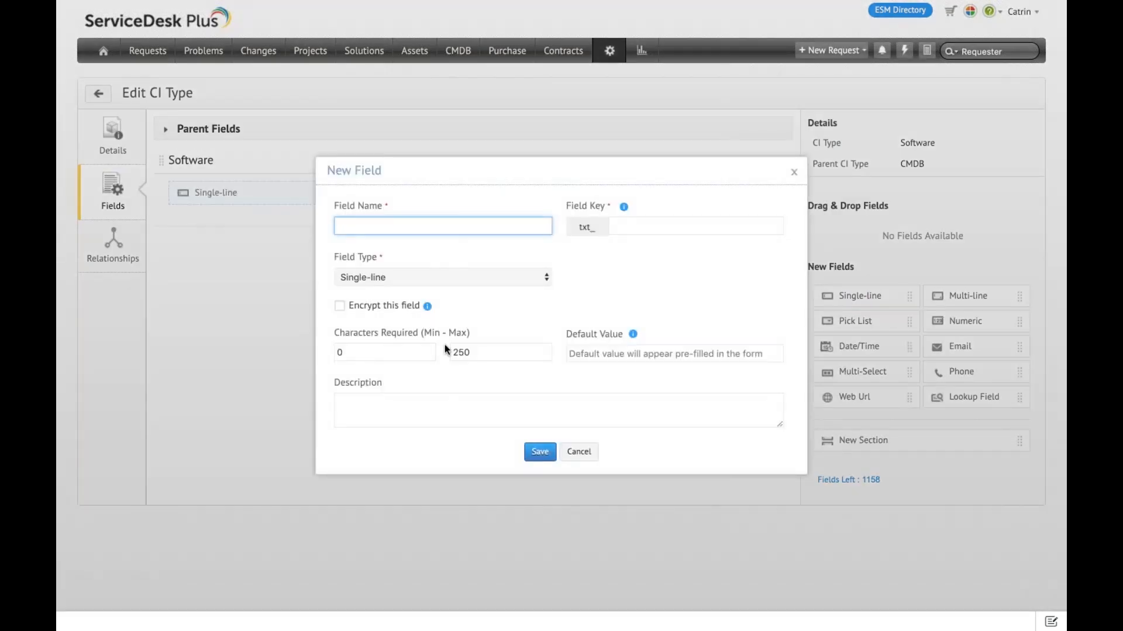
pyautogui.click(576, 452)
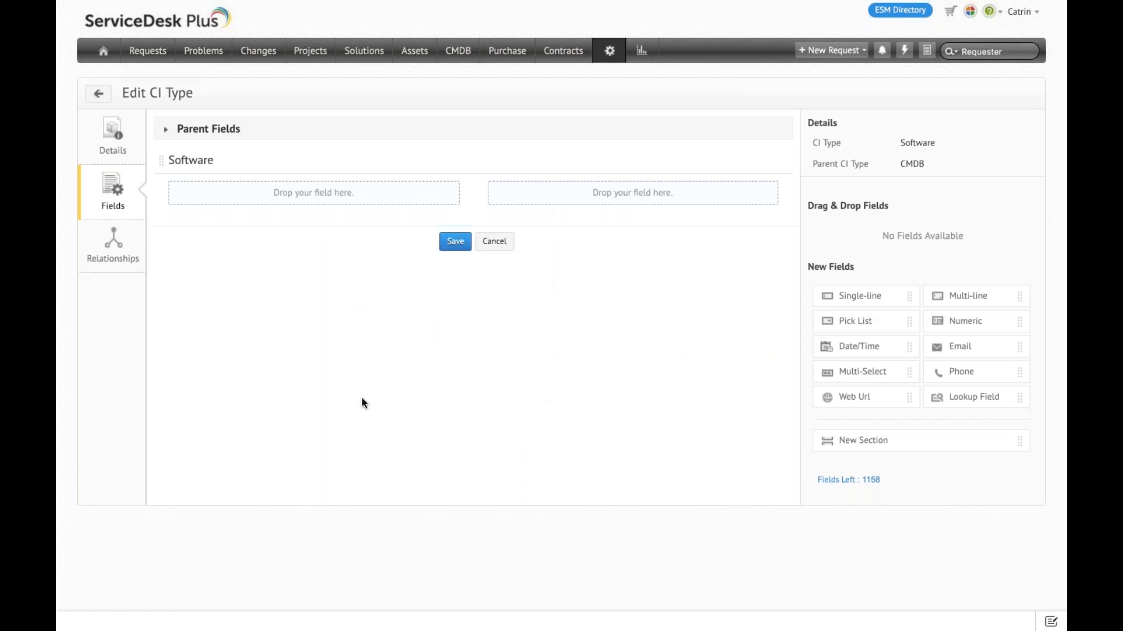
# Step: Start a new relationship for the Software CI type and set its relationship type to Runs On
pyautogui.click(115, 260)
pyautogui.click(616, 353)
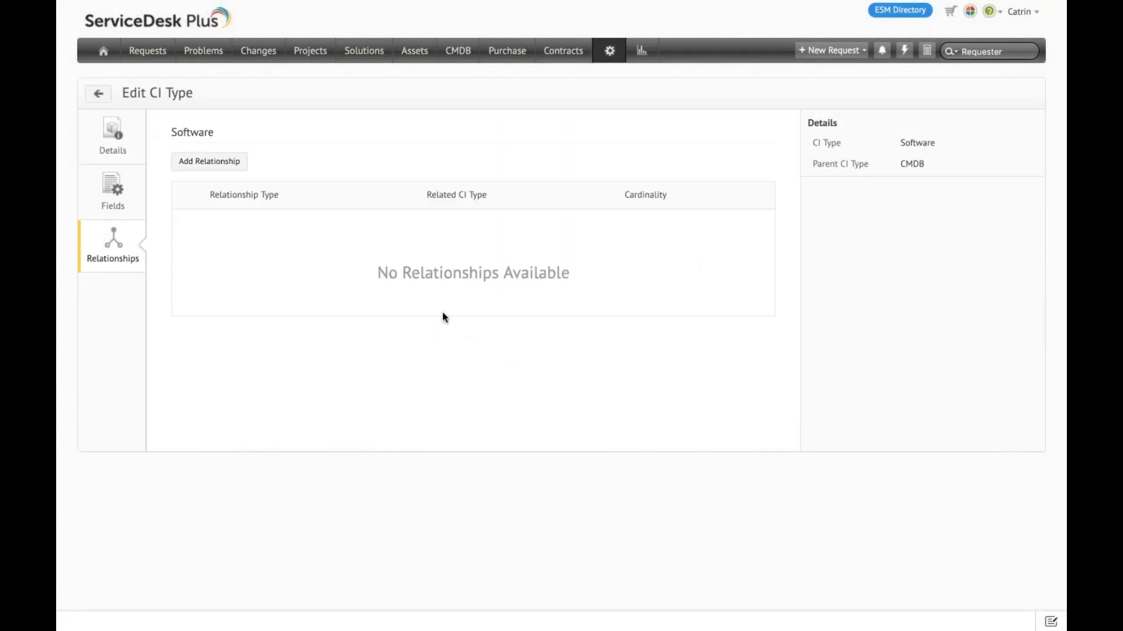
pyautogui.click(210, 163)
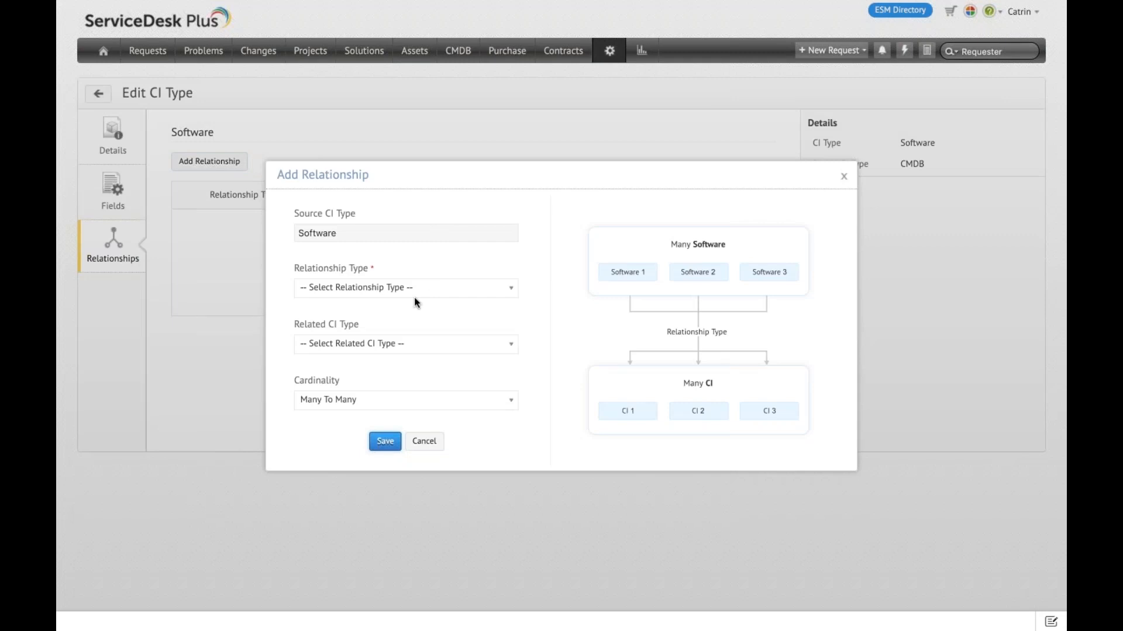
pyautogui.click(385, 289)
pyautogui.scroll(-1, 360, 399)
pyautogui.scroll(-5, 361, 400)
pyautogui.scroll(-3, 361, 399)
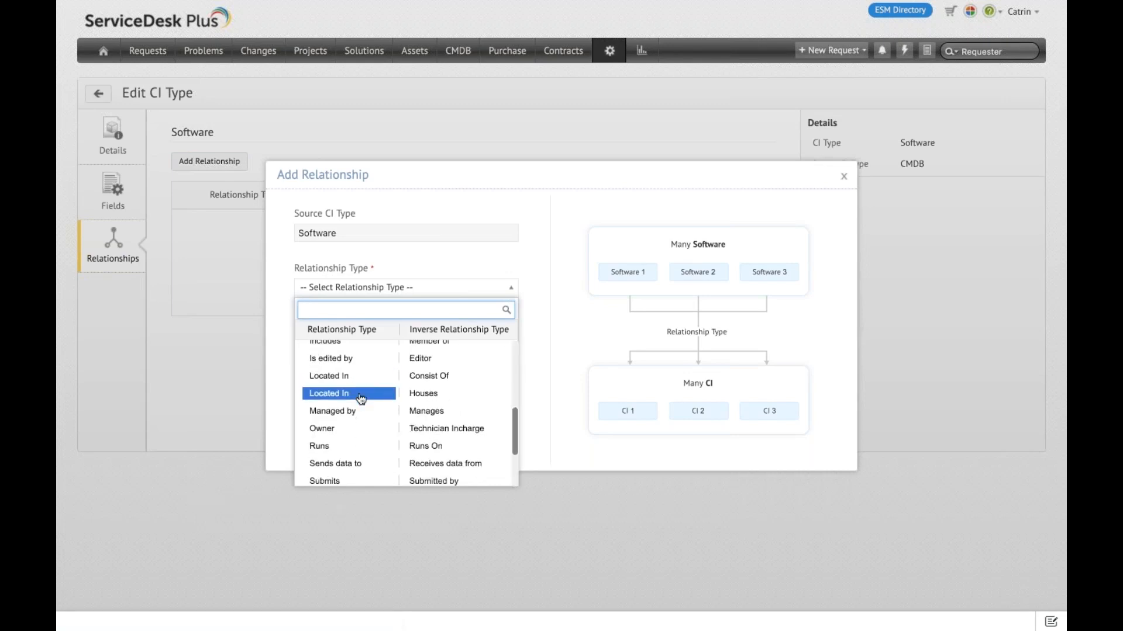
pyautogui.click(425, 447)
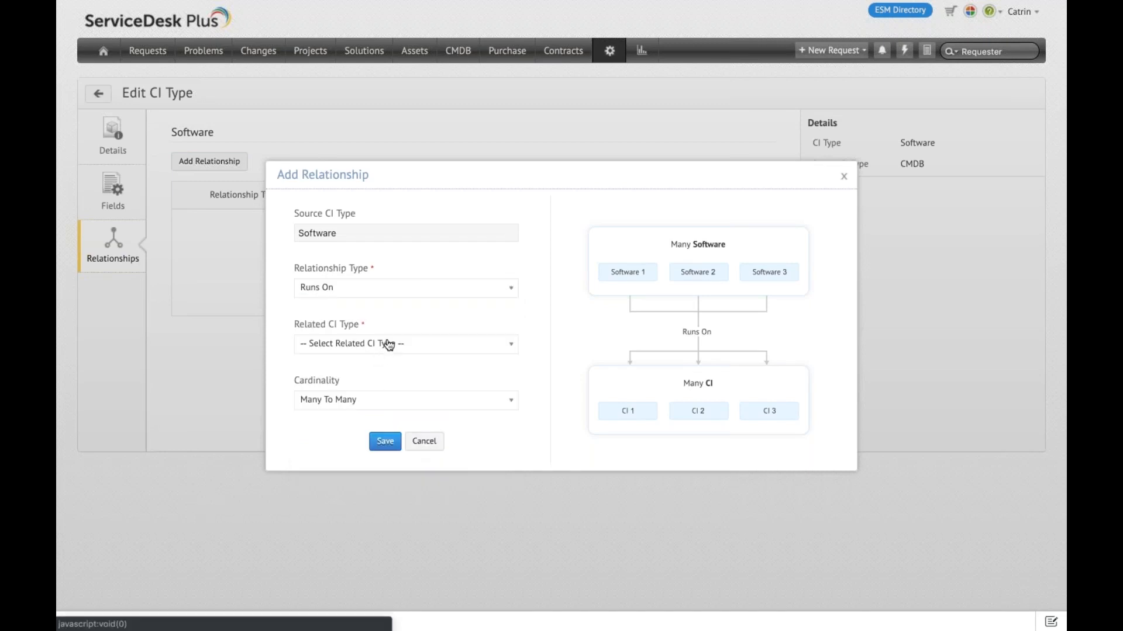
# Step: Choose Windows Server as the related CI type for the Runs On relationship
pyautogui.click(386, 345)
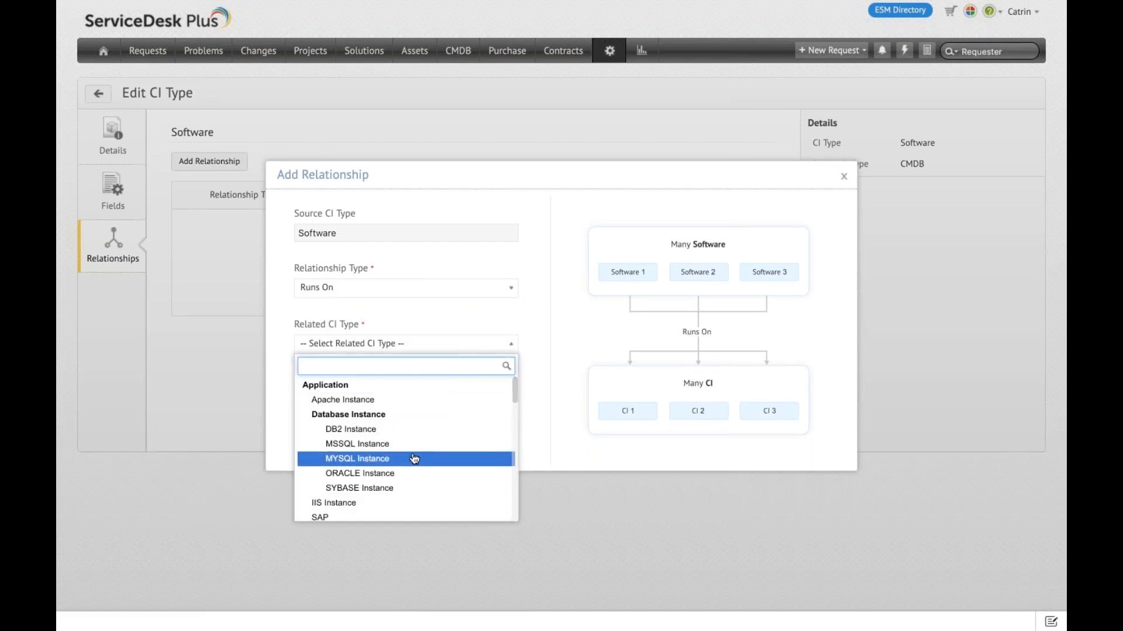
pyautogui.scroll(-2, 415, 459)
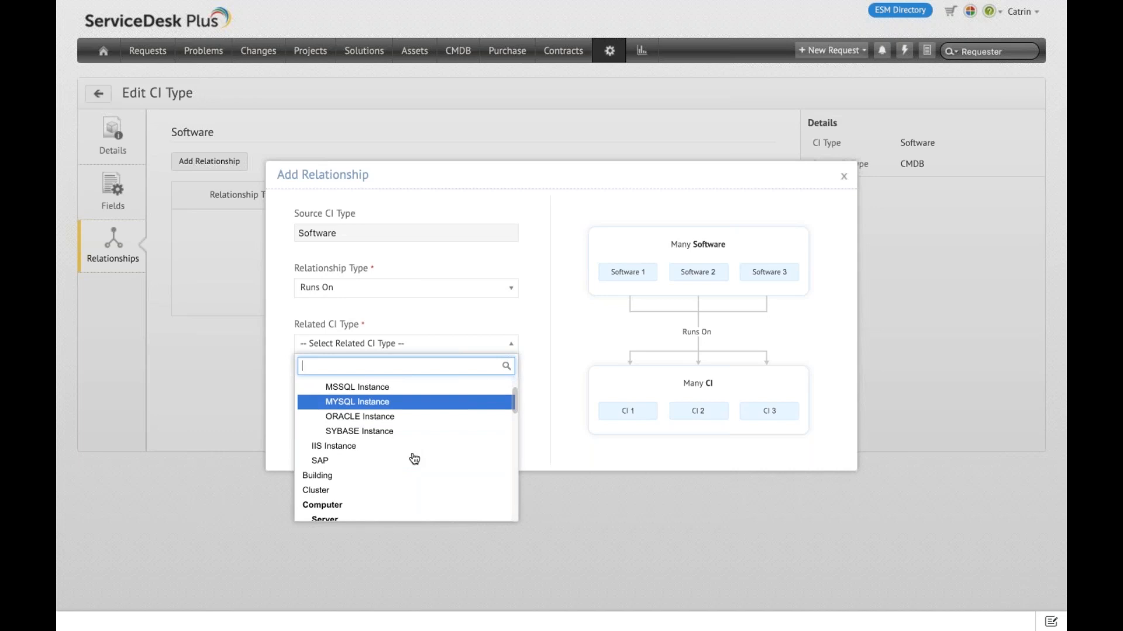
pyautogui.scroll(-3, 414, 459)
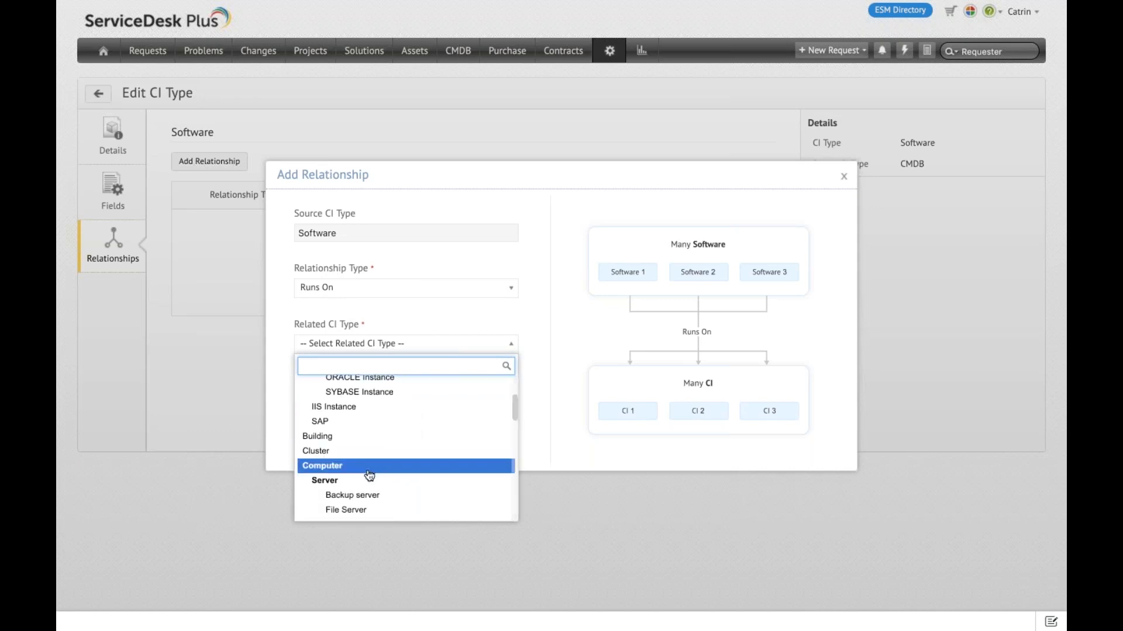
pyautogui.scroll(-1, 369, 475)
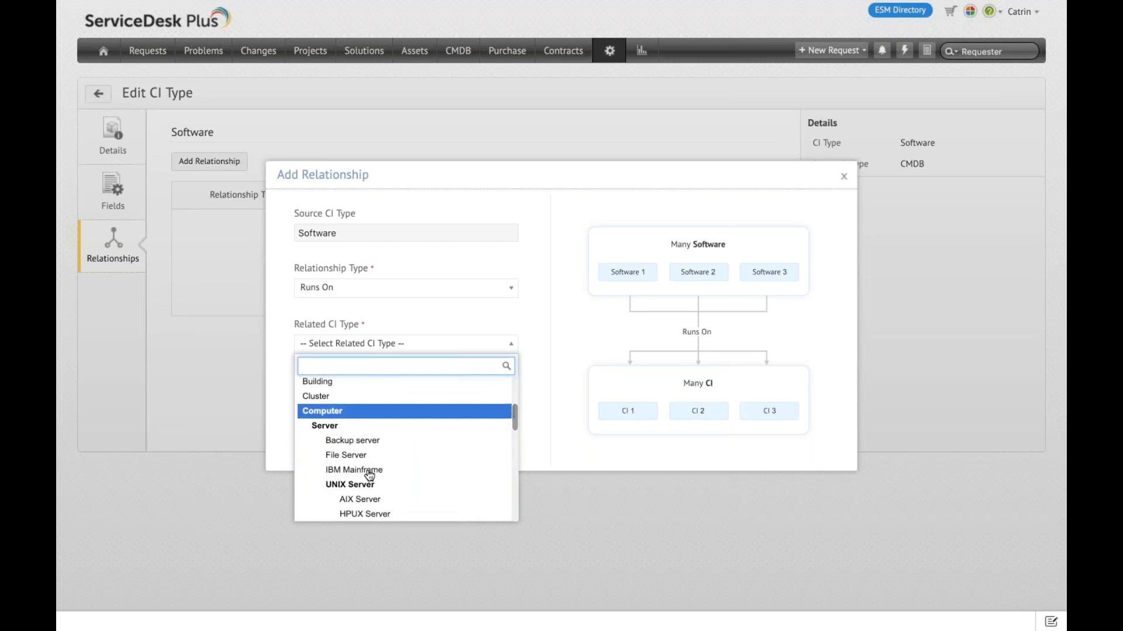
pyautogui.scroll(-2, 387, 492)
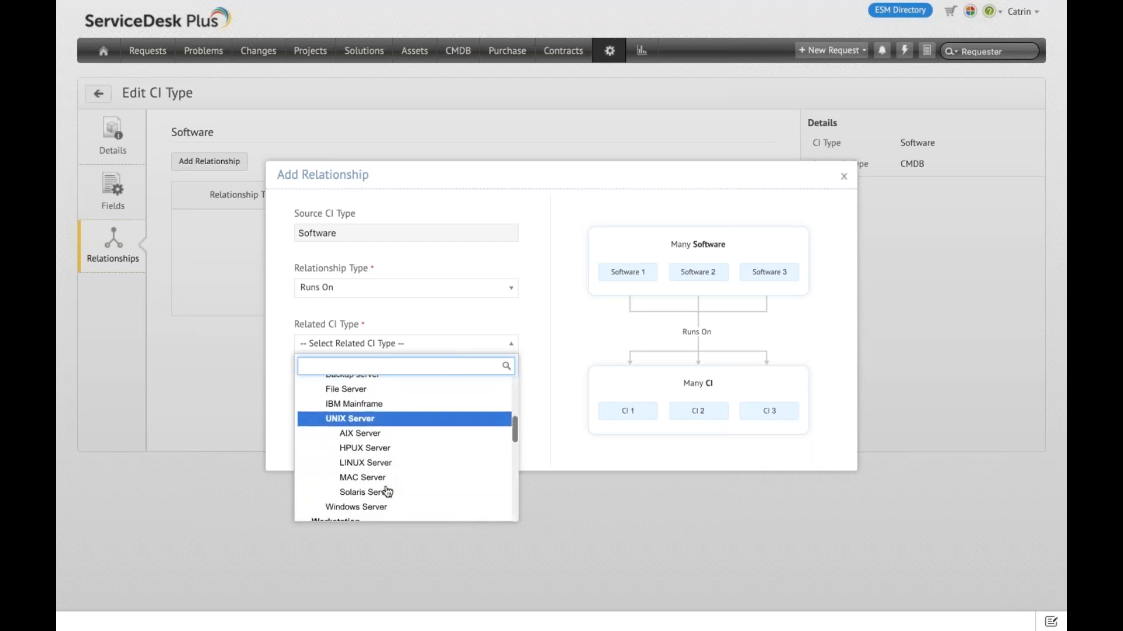
pyautogui.click(377, 513)
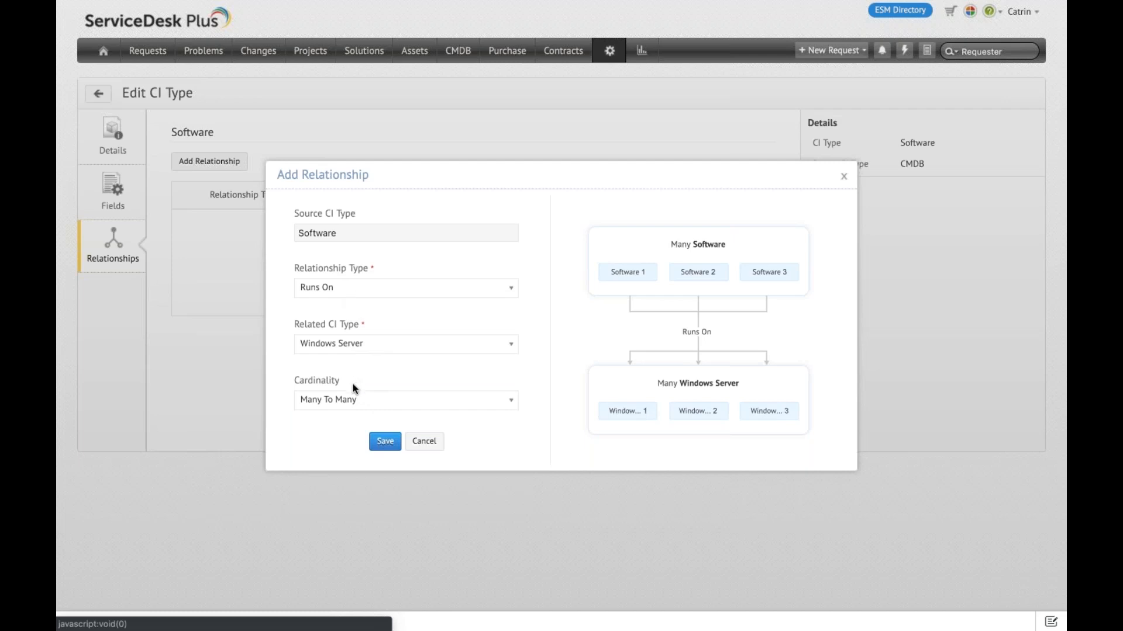
# Step: Try the One To Many and Many To One cardinalities for the relationship between Software and Windows Server
pyautogui.click(347, 402)
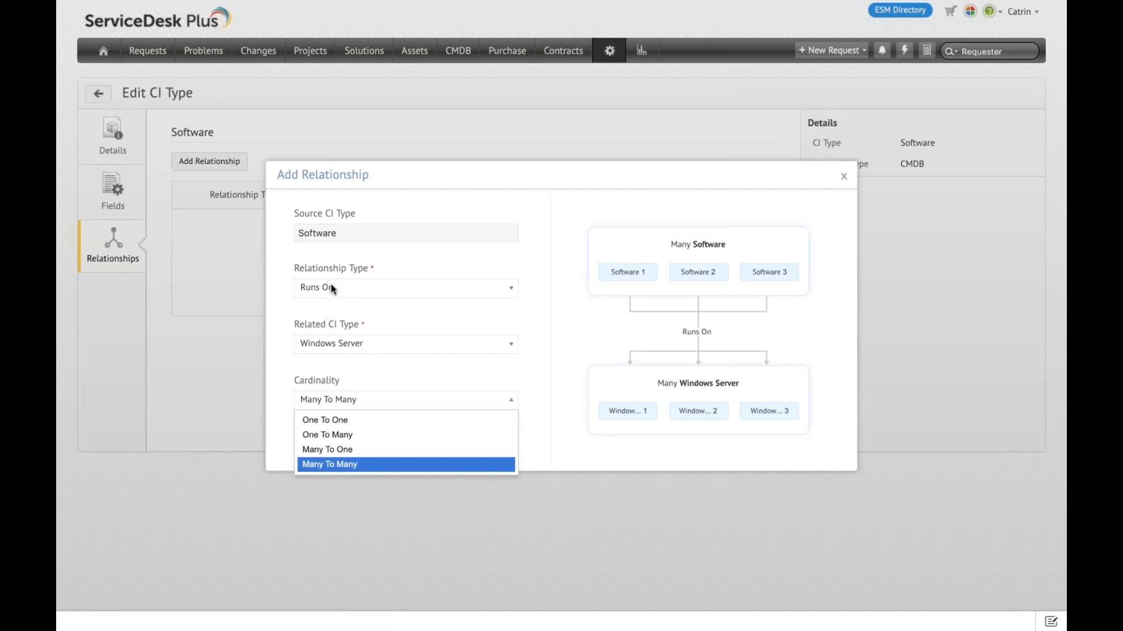
pyautogui.click(360, 443)
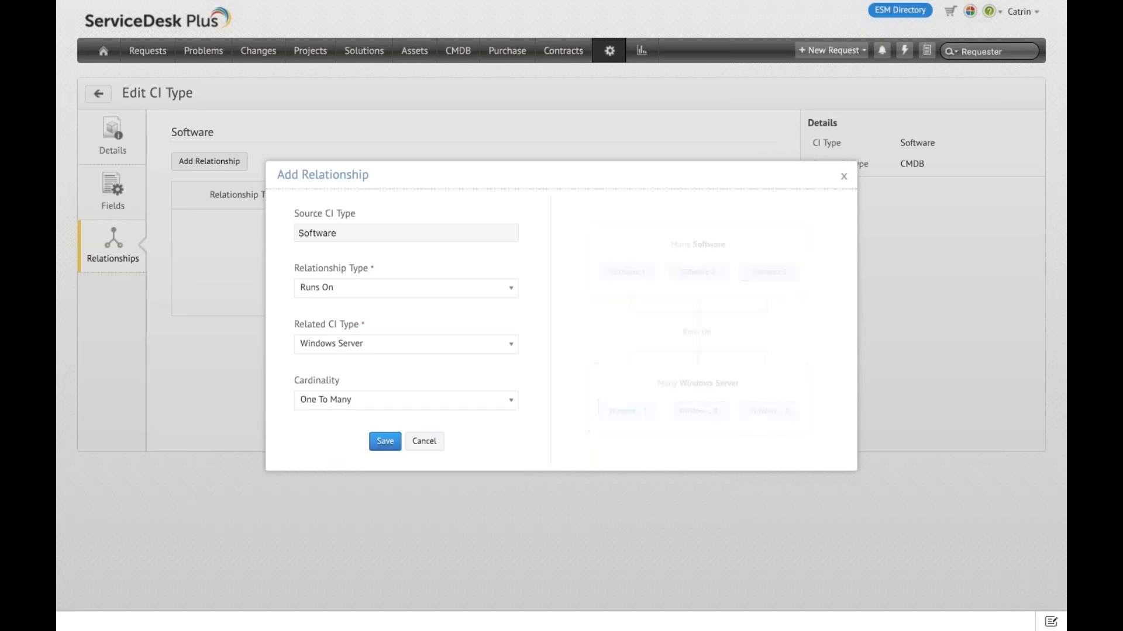
pyautogui.click(375, 400)
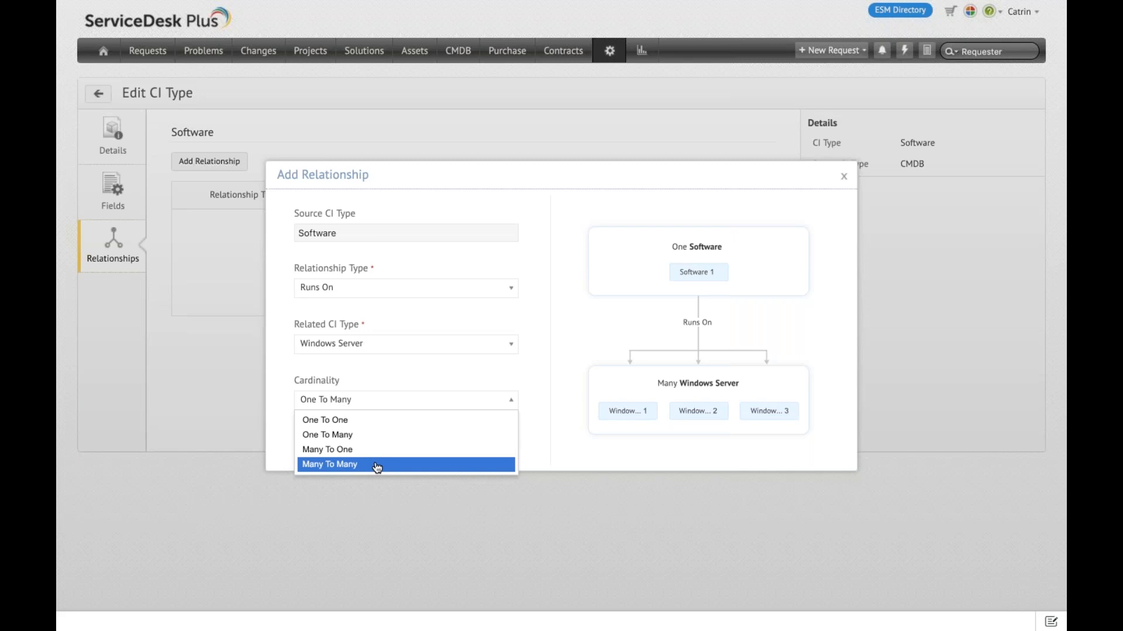
pyautogui.click(369, 449)
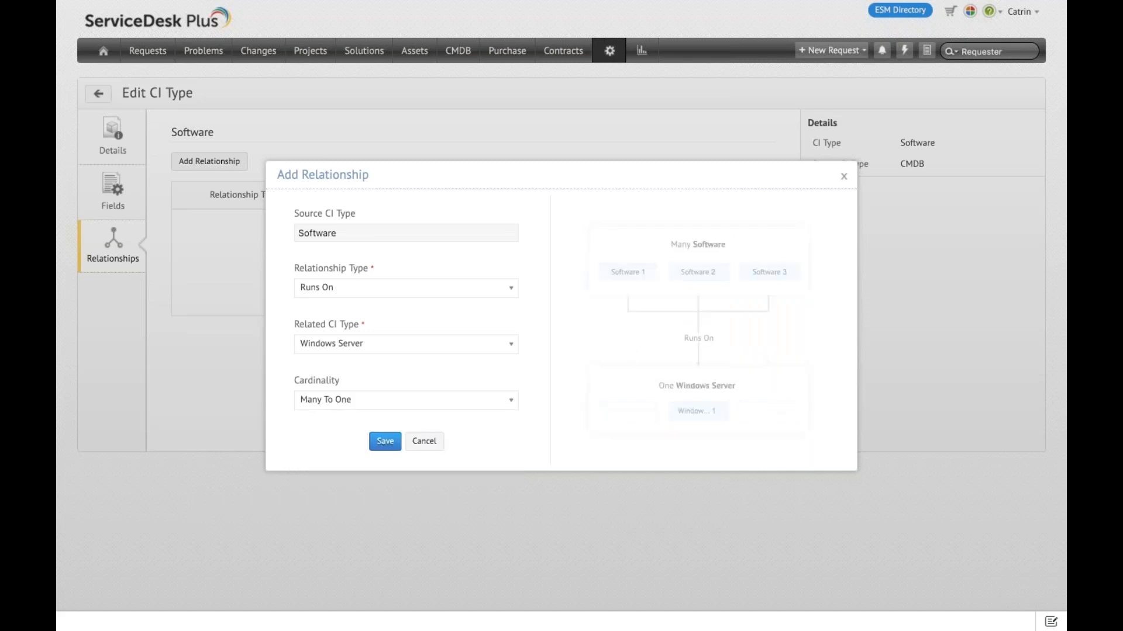
# Step: Set the relationship's cardinality to Many To Many and save it
pyautogui.click(371, 402)
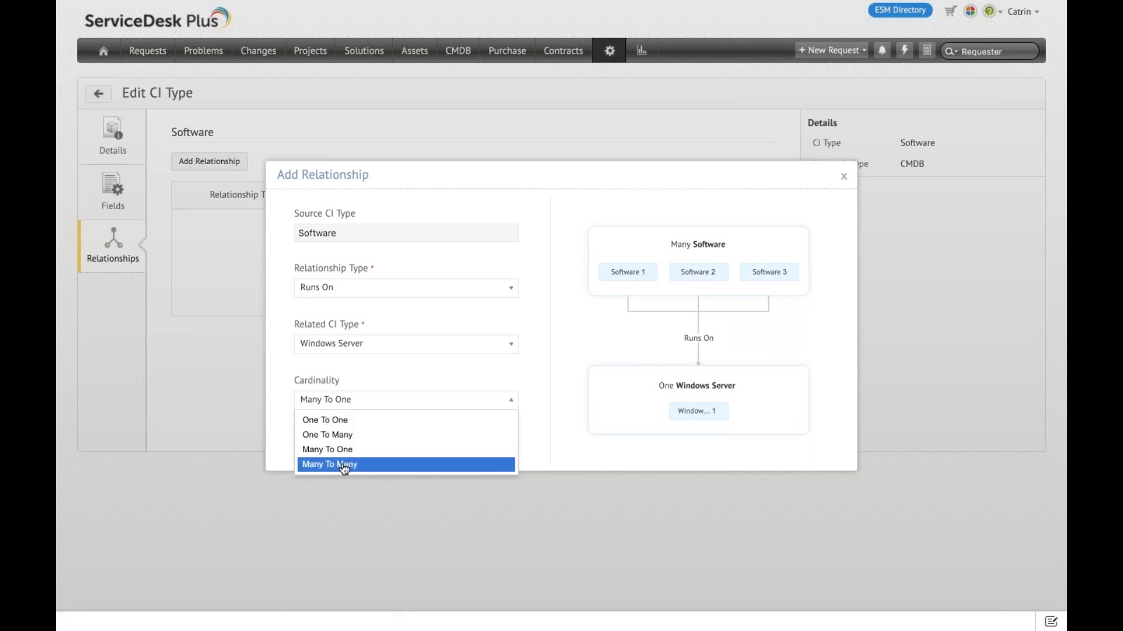
pyautogui.click(346, 465)
pyautogui.click(383, 442)
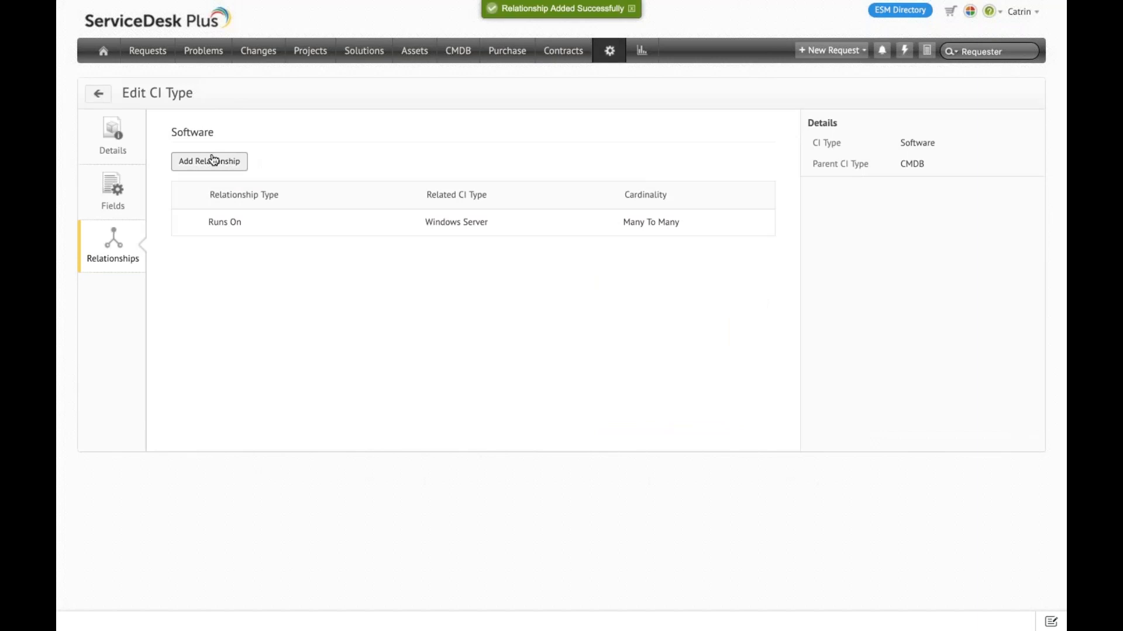
pyautogui.click(212, 160)
pyautogui.click(393, 287)
pyautogui.scroll(-3, 391, 461)
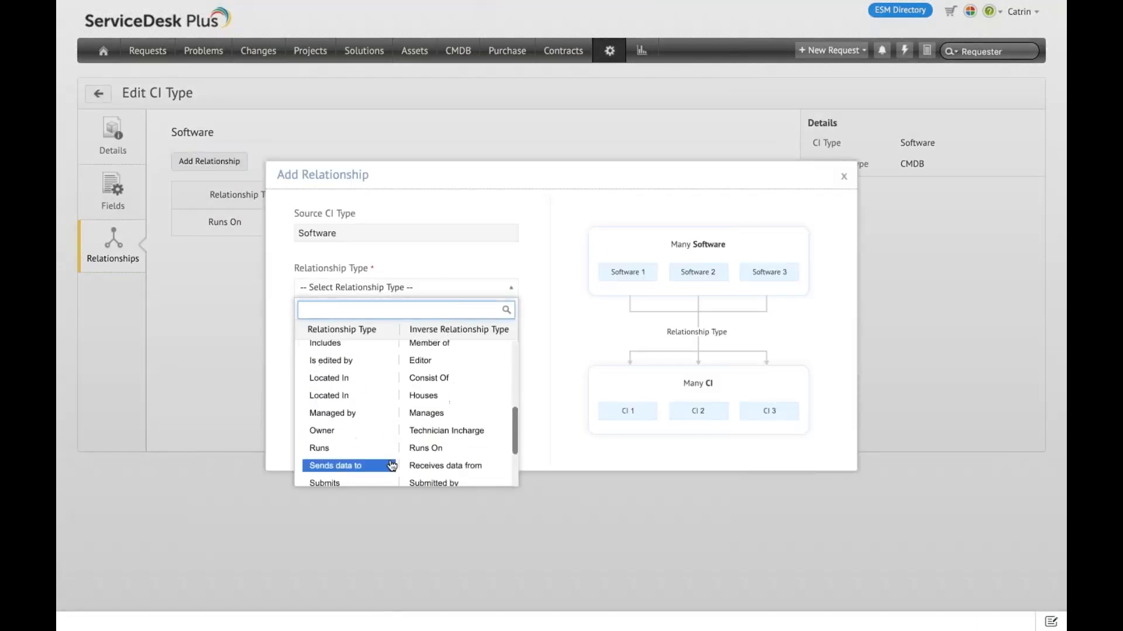
pyautogui.click(552, 468)
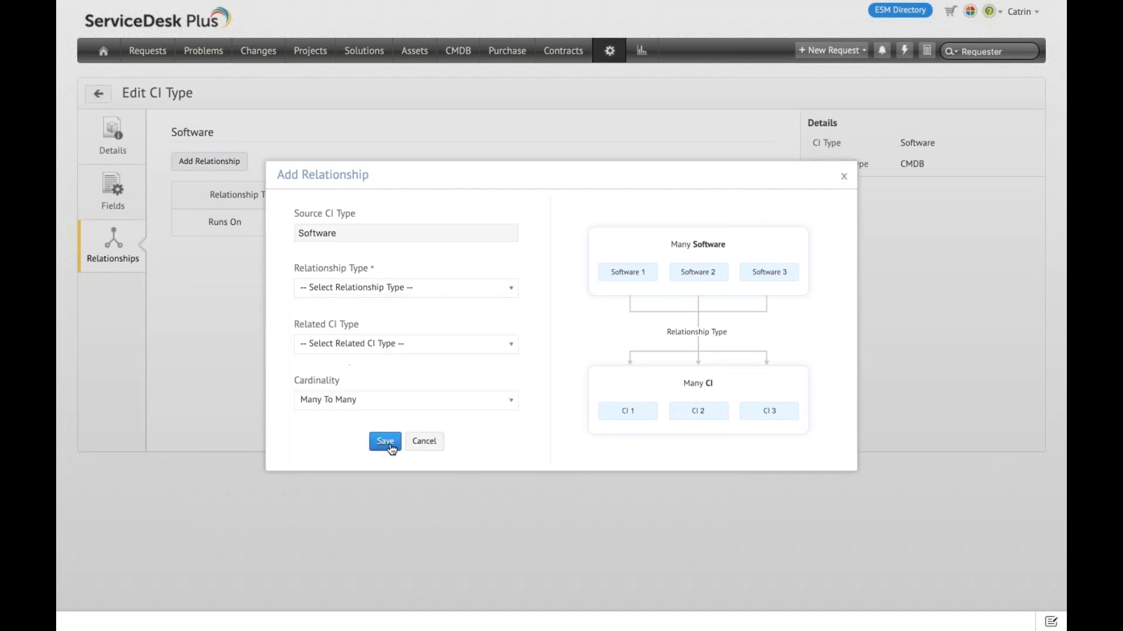
pyautogui.click(424, 444)
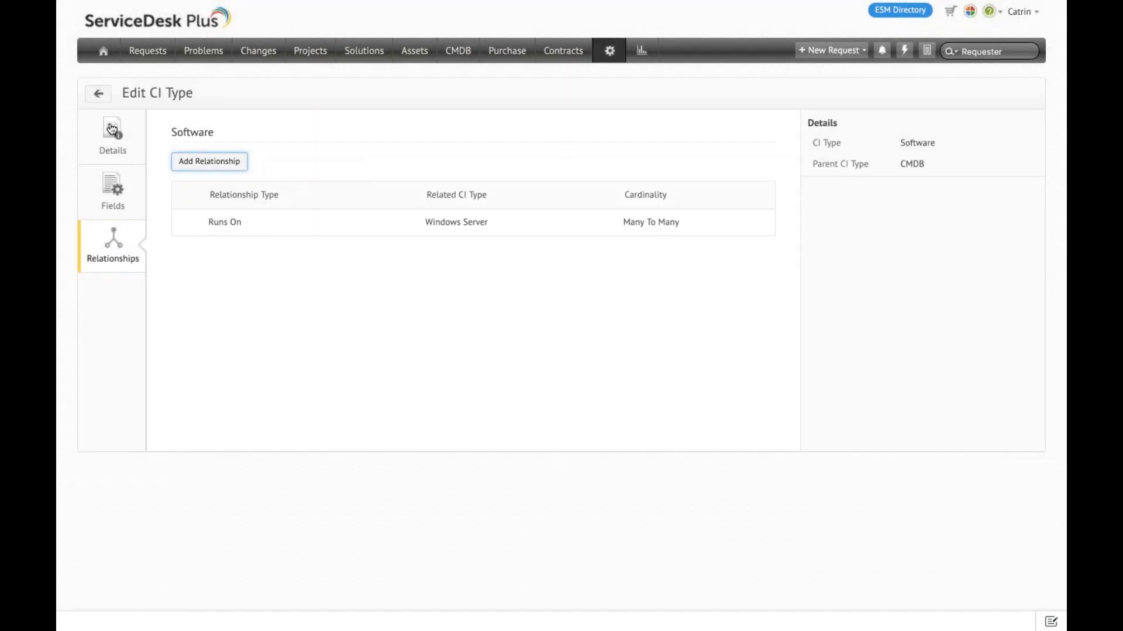
# Step: Leave the Software CI type and review the list of relationship types in the CMDB customization settings
pyautogui.click(98, 95)
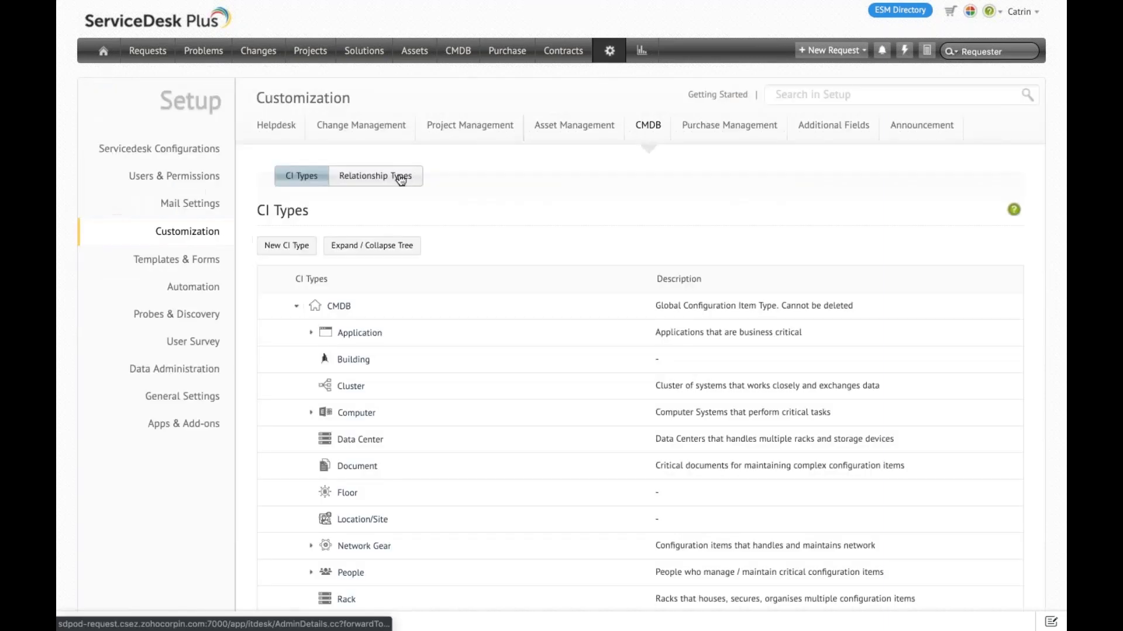
pyautogui.click(404, 181)
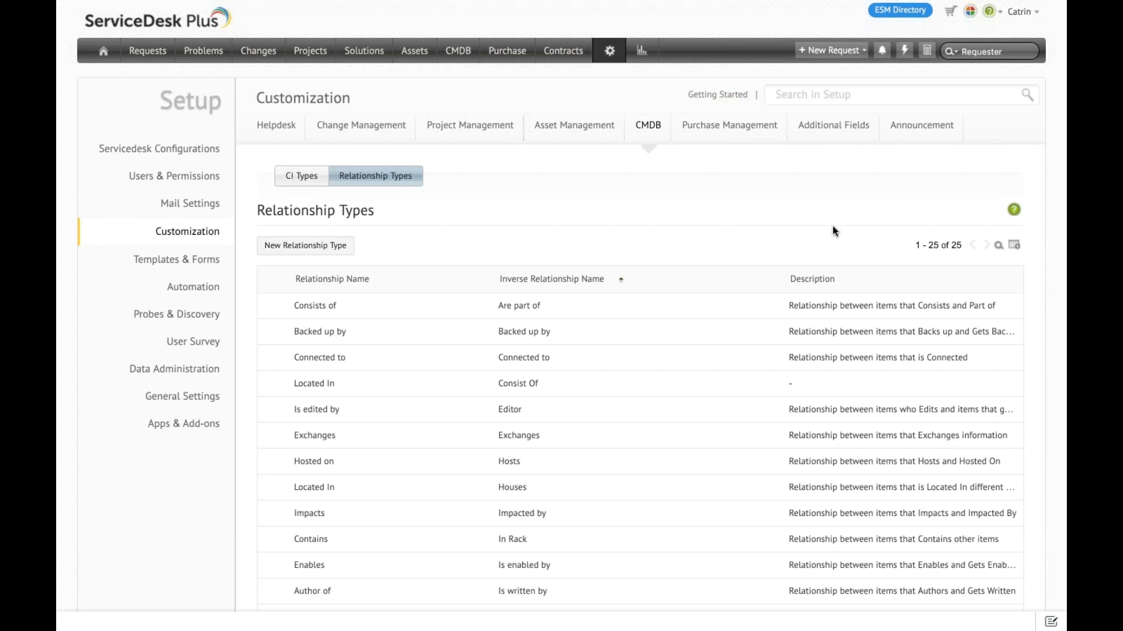
# Step: Open the Windows Server CI PROD-win12-1-24 from the CMDB and show its relationships
pyautogui.click(466, 56)
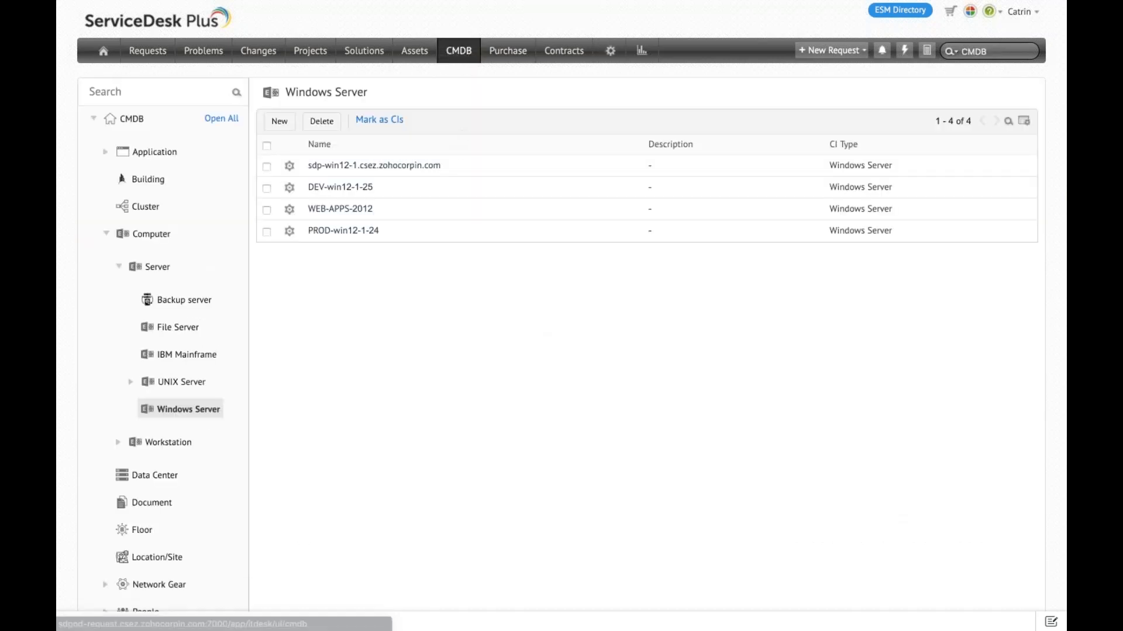
pyautogui.click(365, 234)
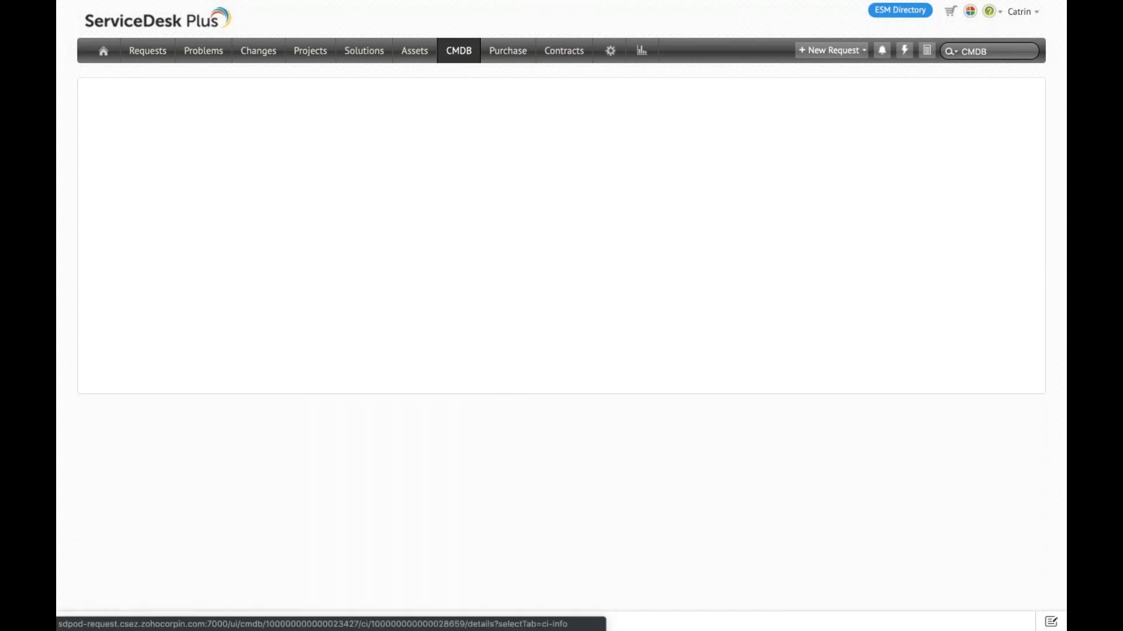
pyautogui.click(149, 236)
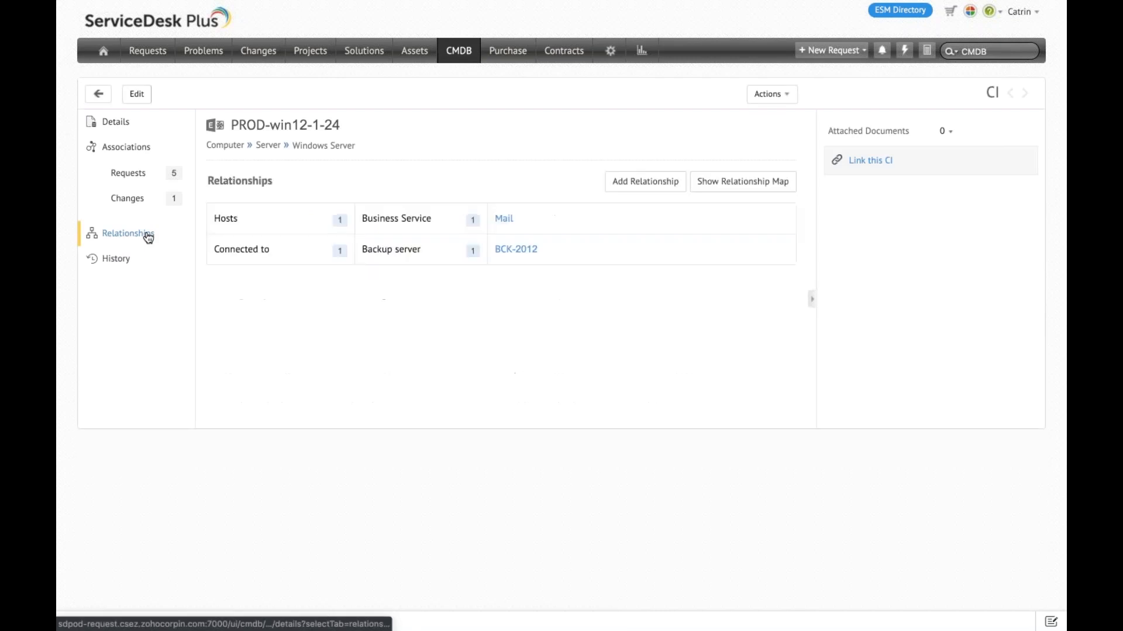
# Step: Review the suggested and custom relationship types offered for PROD-win12-1-24, and cancel without adding a relationship
pyautogui.click(649, 184)
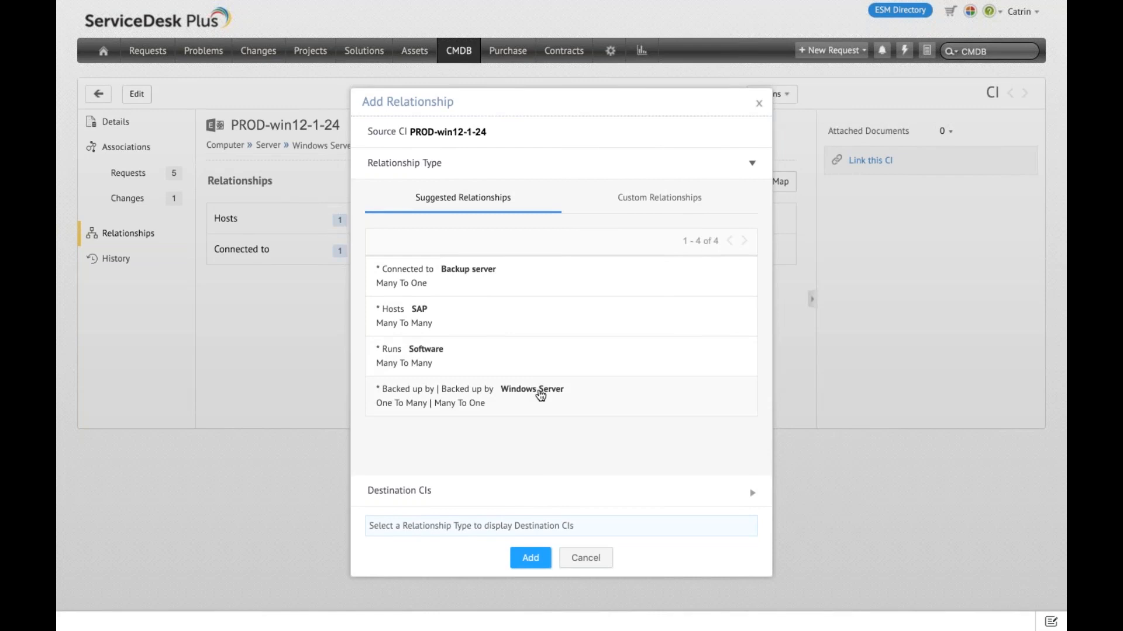
pyautogui.click(512, 326)
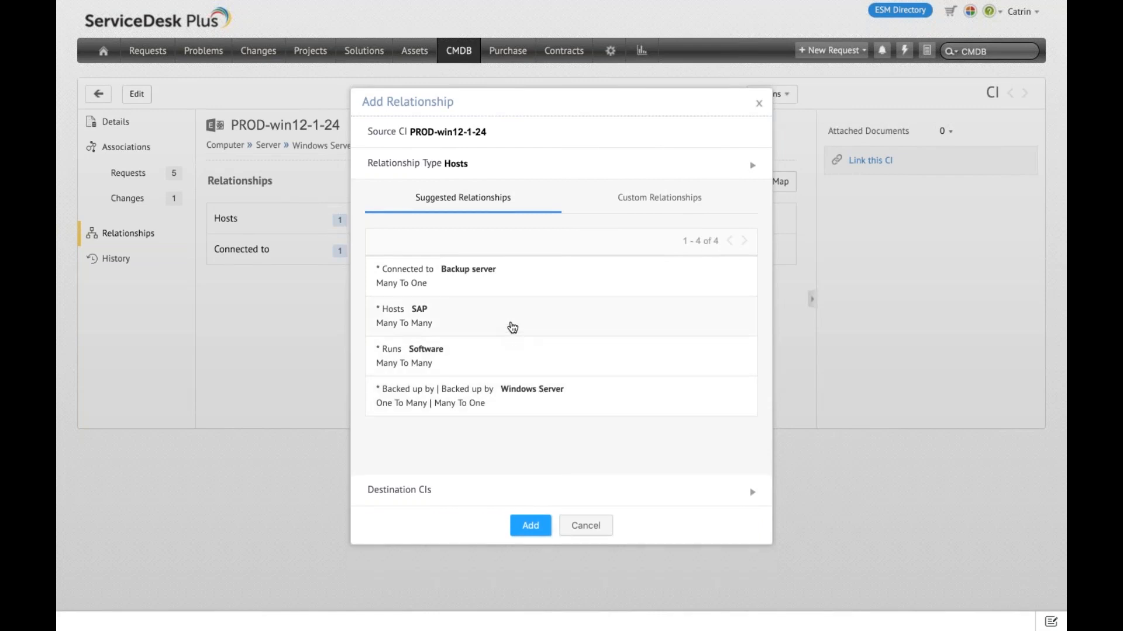
pyautogui.click(556, 167)
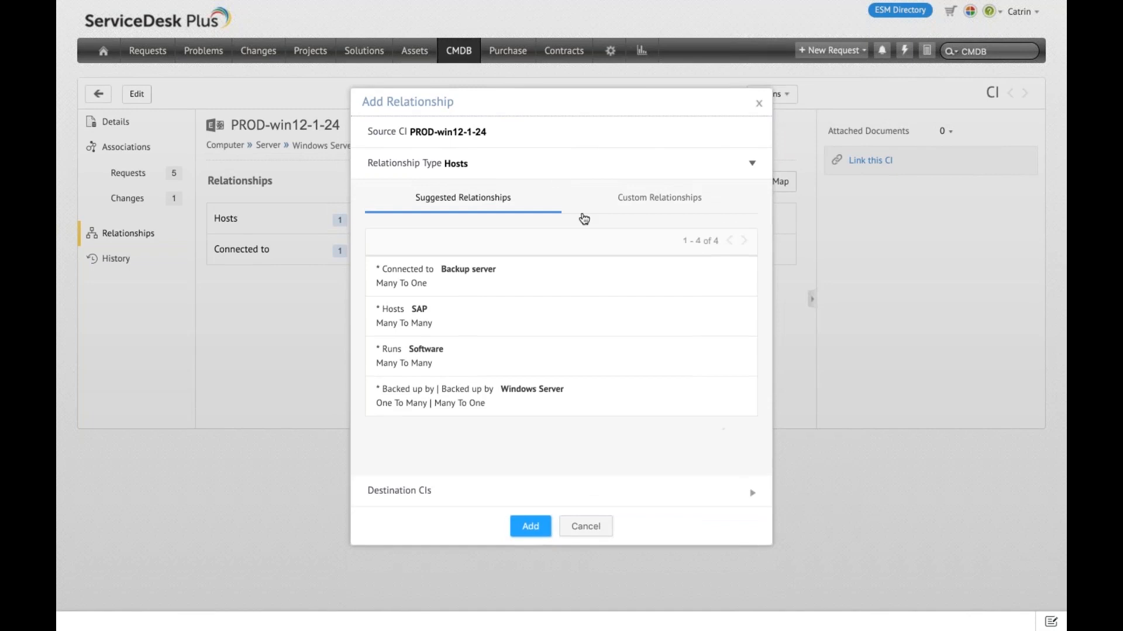
pyautogui.click(495, 276)
pyautogui.click(656, 171)
pyautogui.click(656, 200)
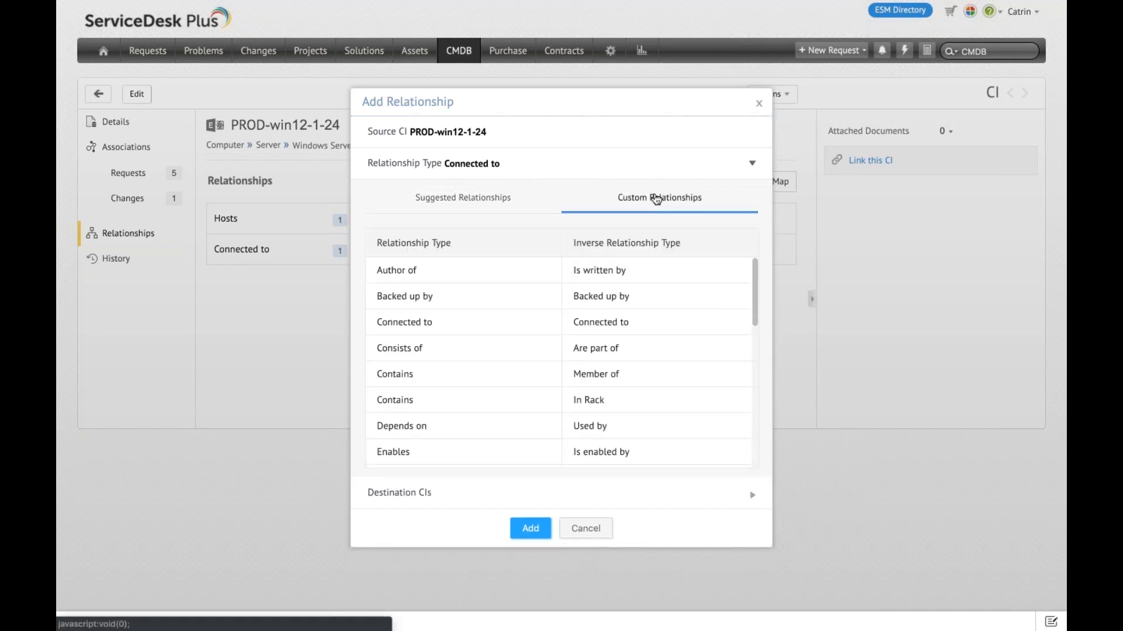
pyautogui.scroll(-3, 507, 402)
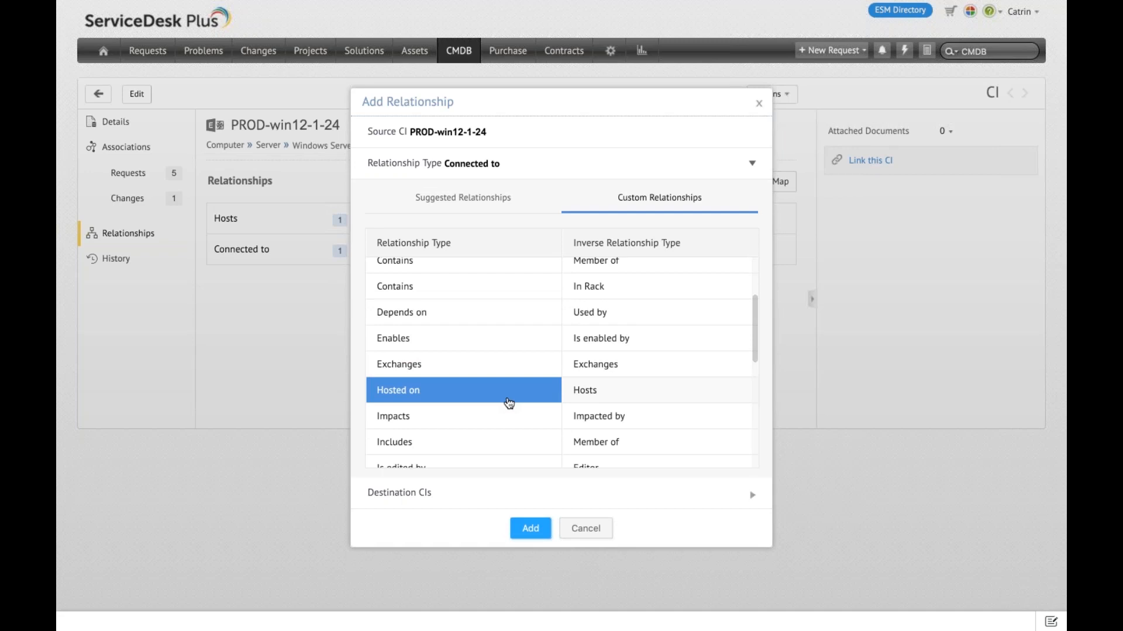
pyautogui.click(587, 530)
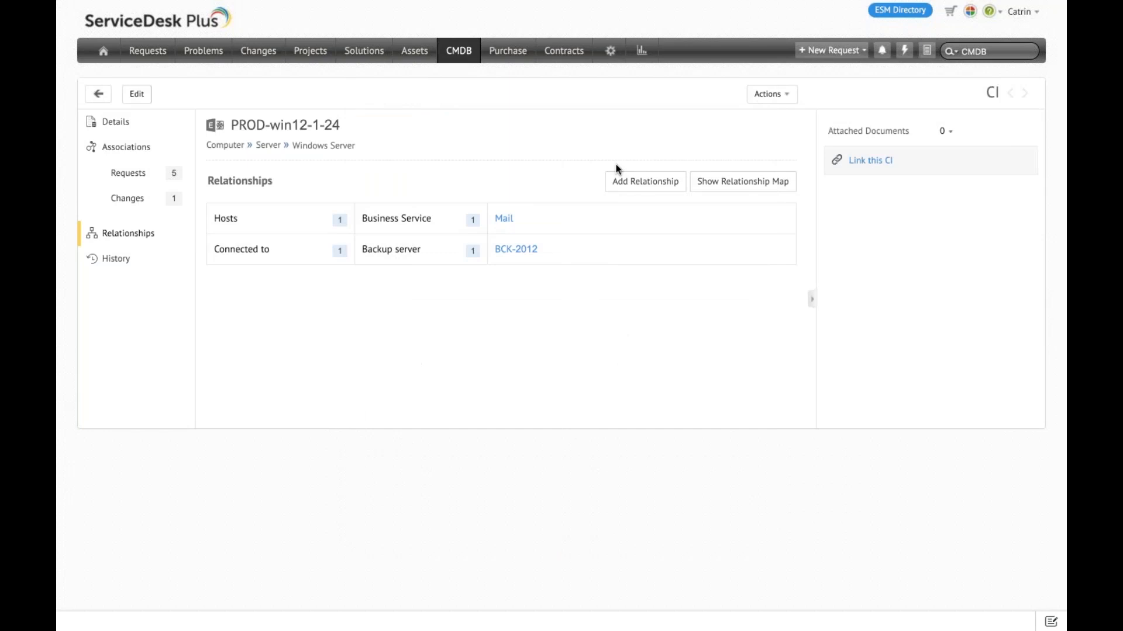
# Step: View the relationship map of PROD-win12-1-24 and expand the relationships of BCK-2012, US and Mail
pyautogui.click(735, 184)
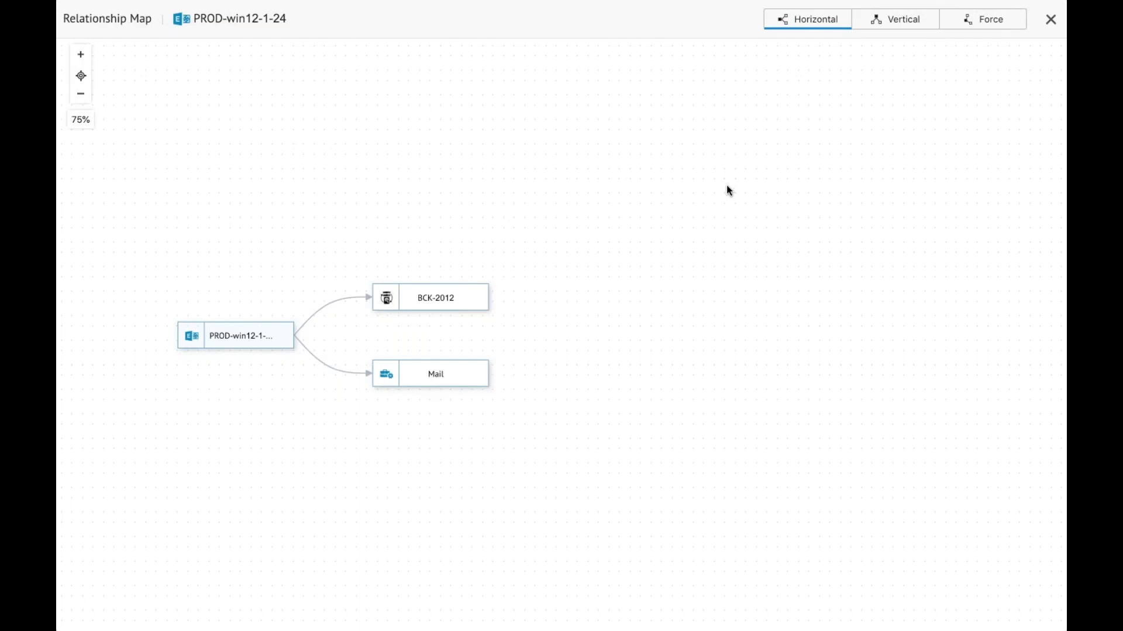
pyautogui.click(455, 303)
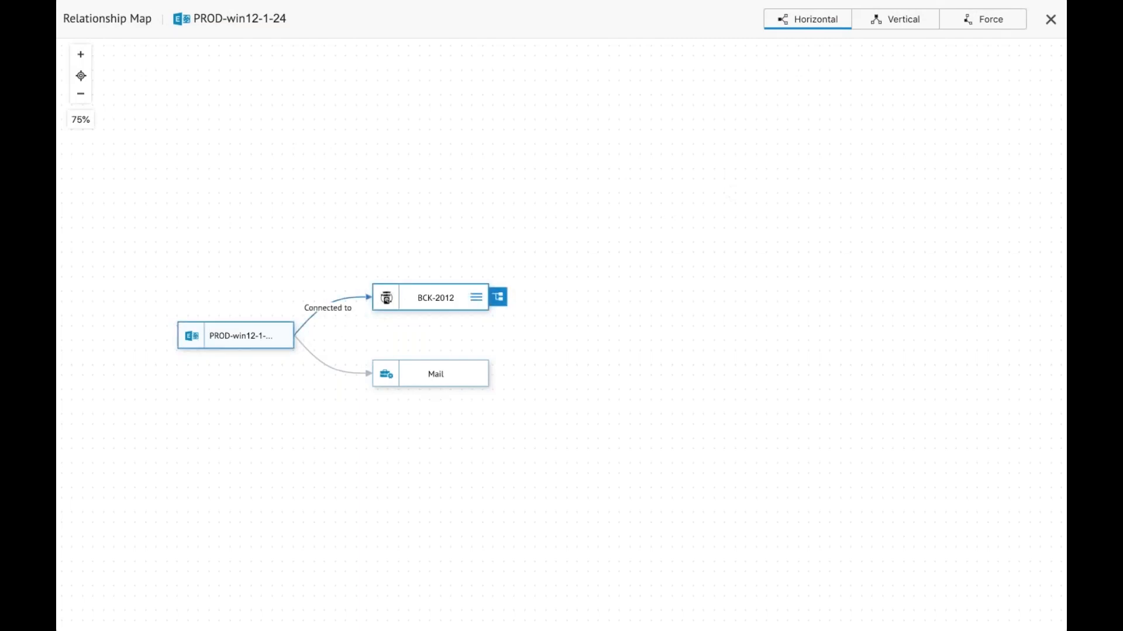
pyautogui.click(500, 300)
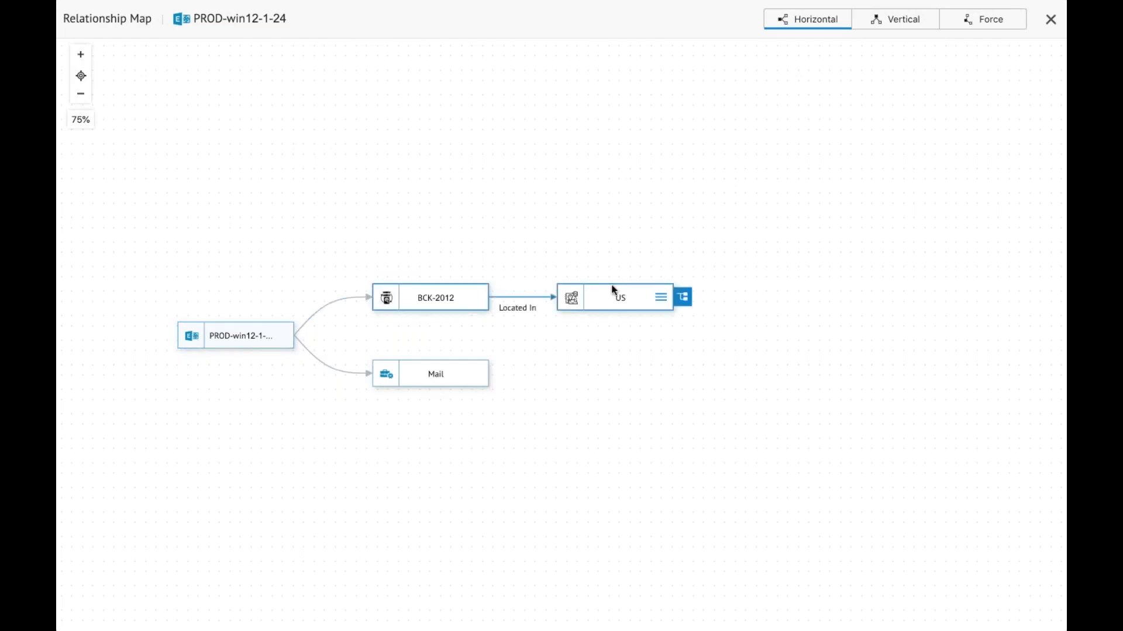
pyautogui.click(682, 301)
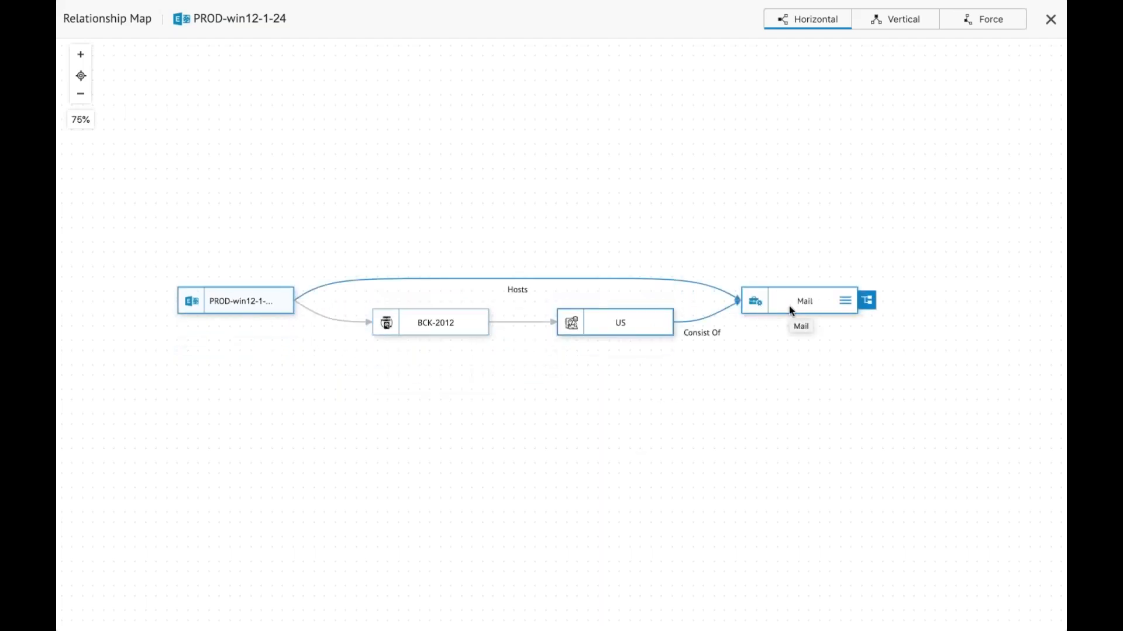
pyautogui.click(866, 300)
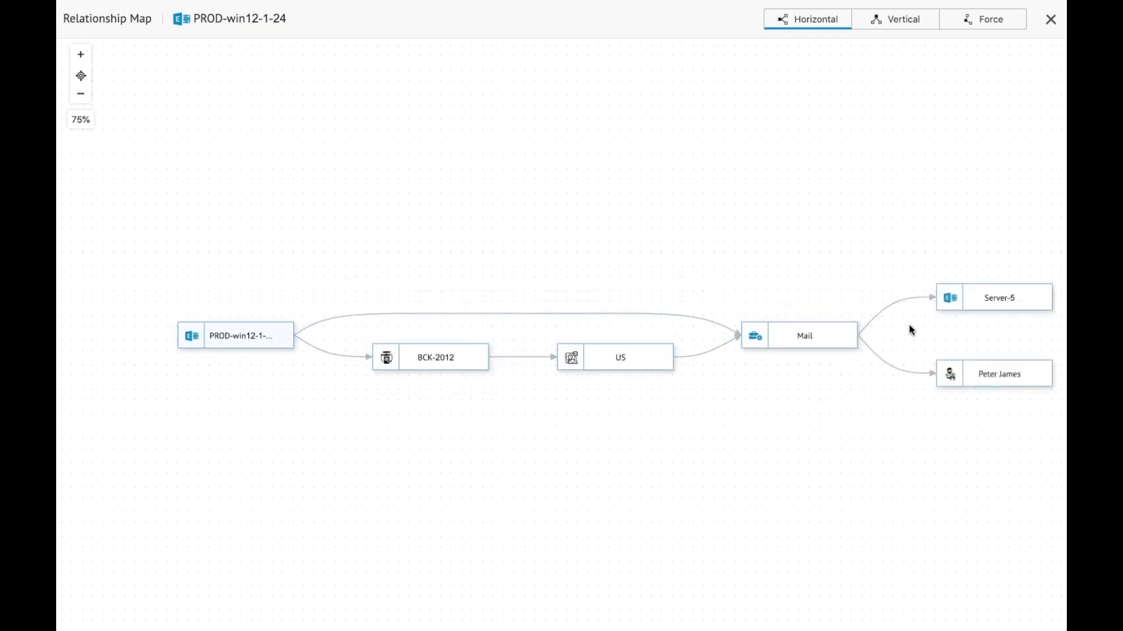
# Step: Check how Server-5 and the managing person are related to Mail in the relationship map, and expand Server-5's relationships
pyautogui.moveTo(1040, 289)
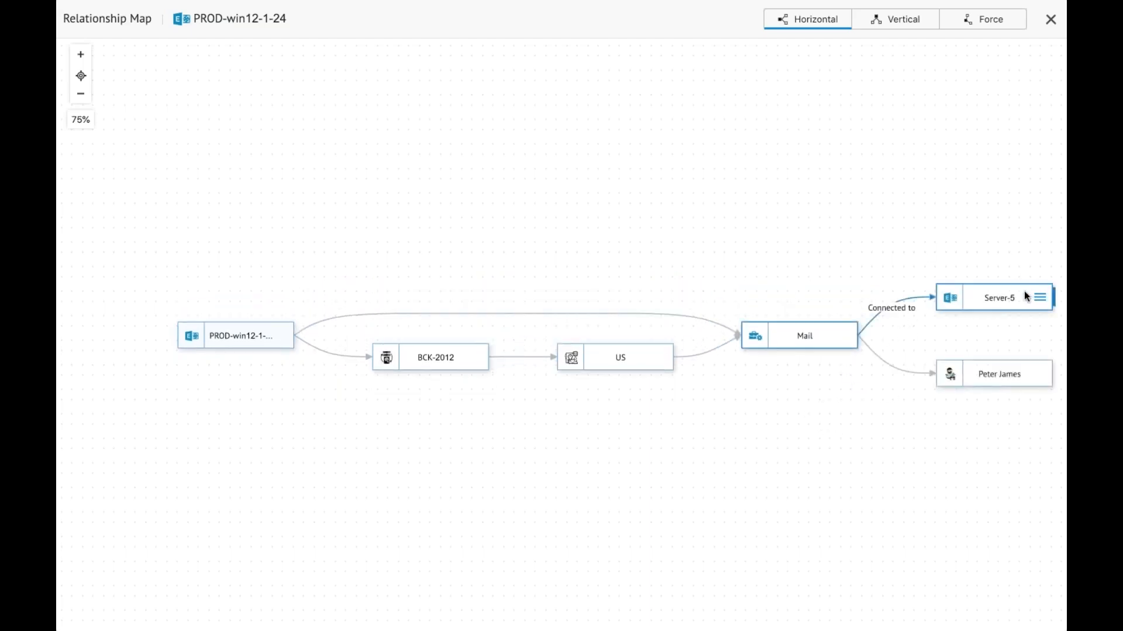
pyautogui.moveTo(1010, 371)
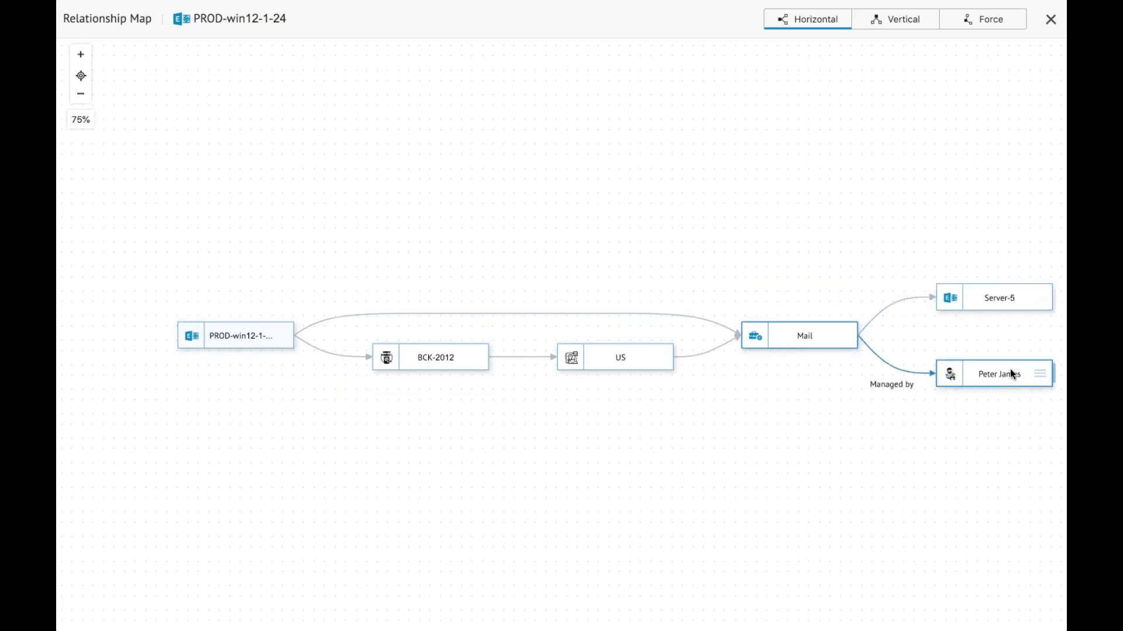
pyautogui.moveTo(563, 359)
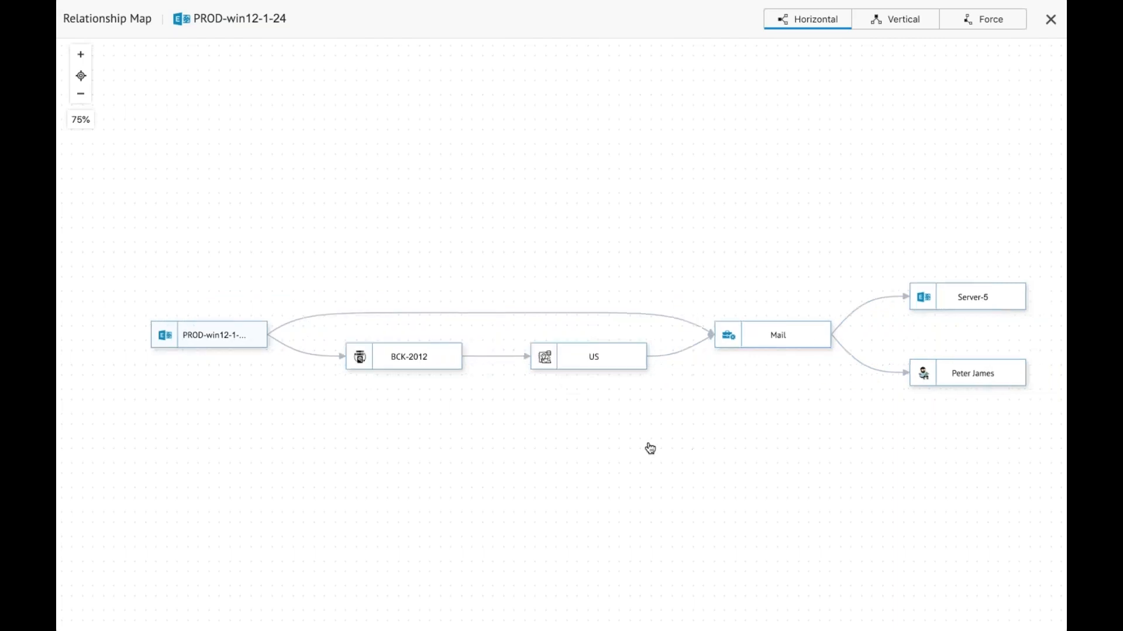
pyautogui.moveTo(904, 292)
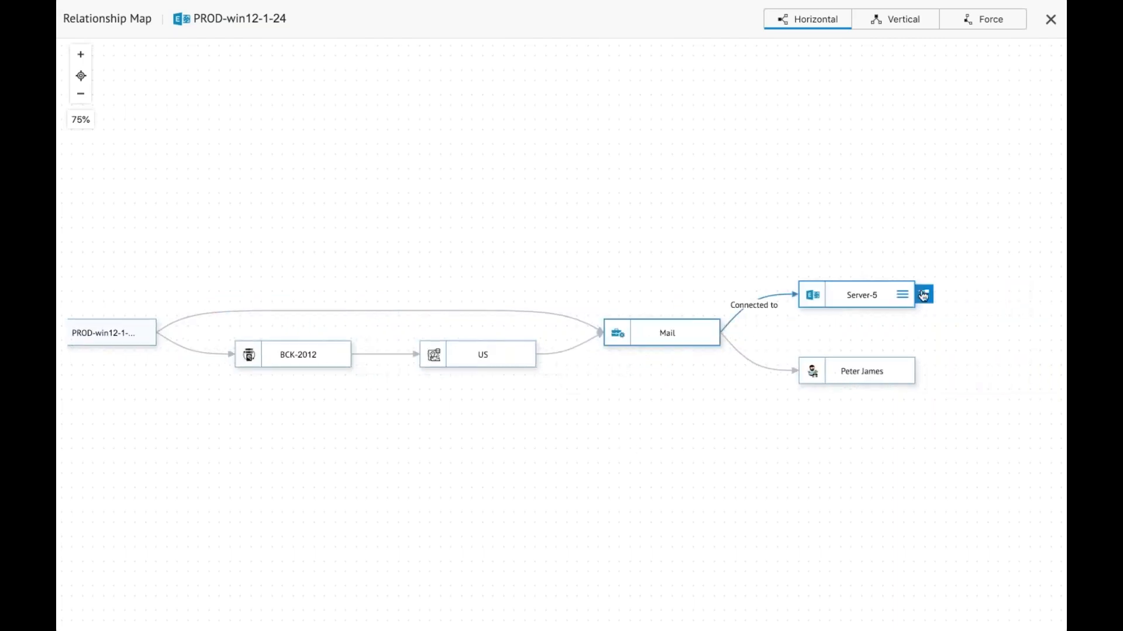
pyautogui.click(923, 296)
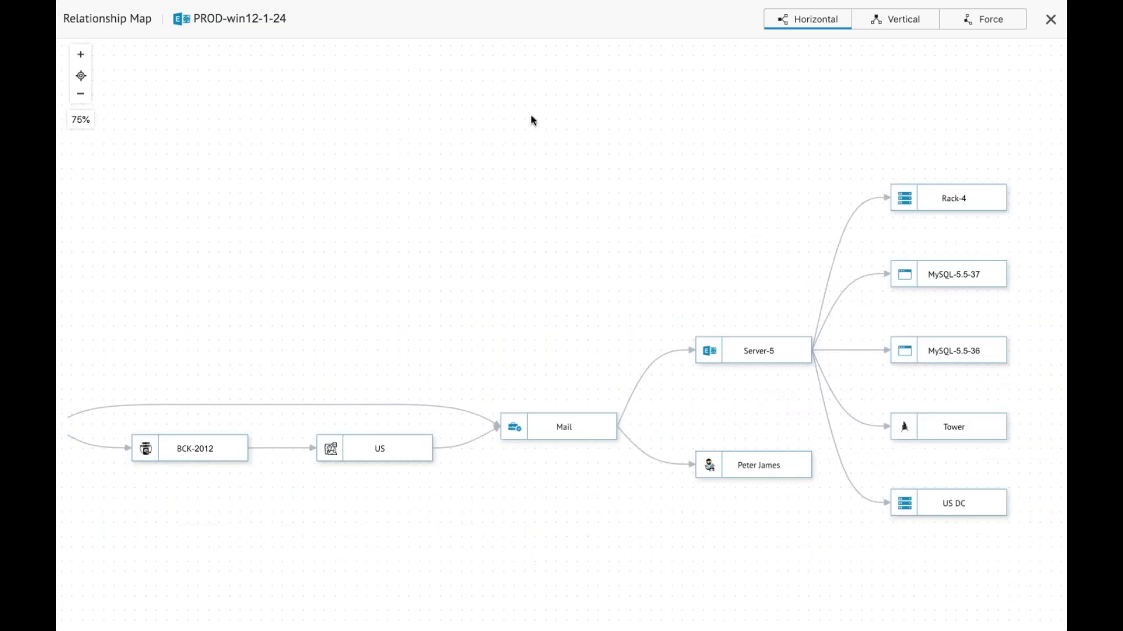
# Step: View the relationship map in the Vertical and Force layouts, and close the map
pyautogui.click(908, 24)
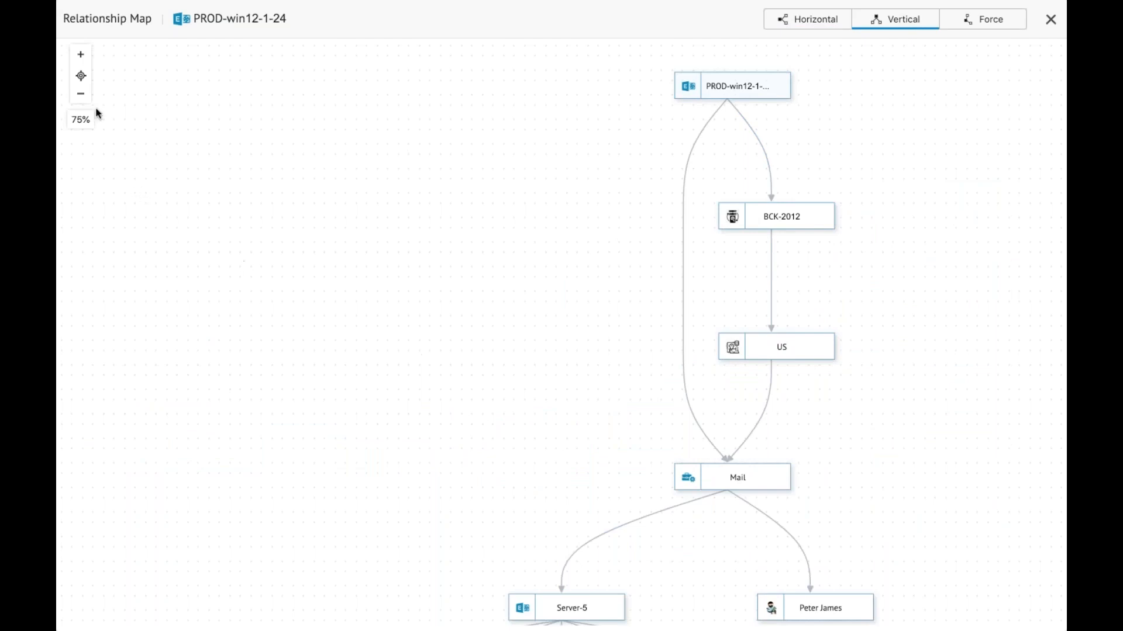
pyautogui.click(81, 99)
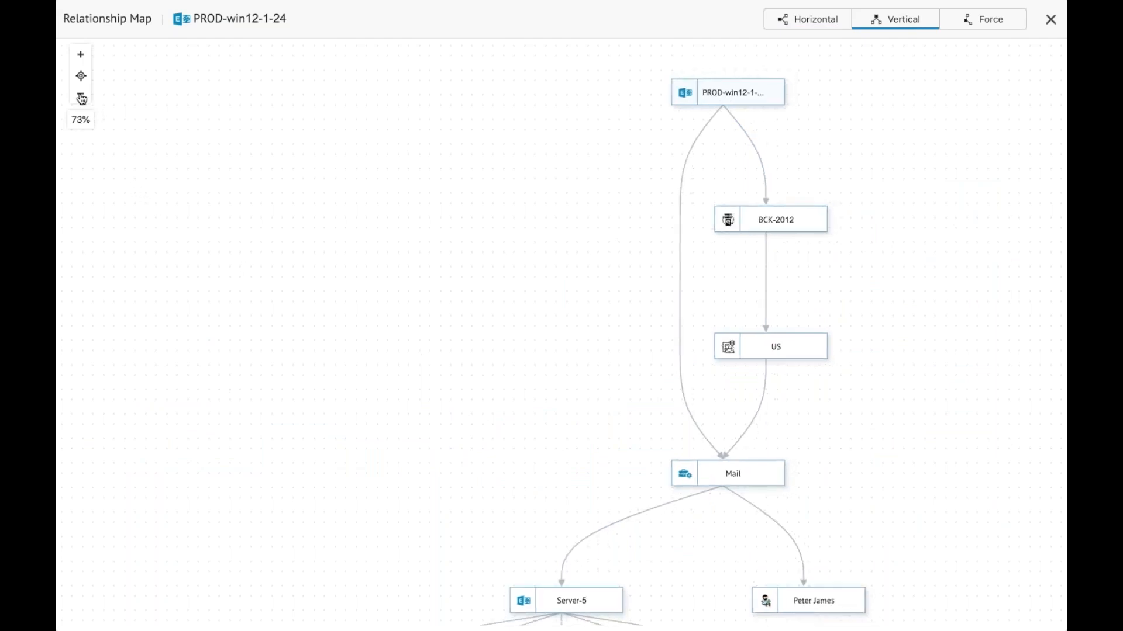
pyautogui.moveTo(269, 333); pyautogui.dragTo(248, 245)
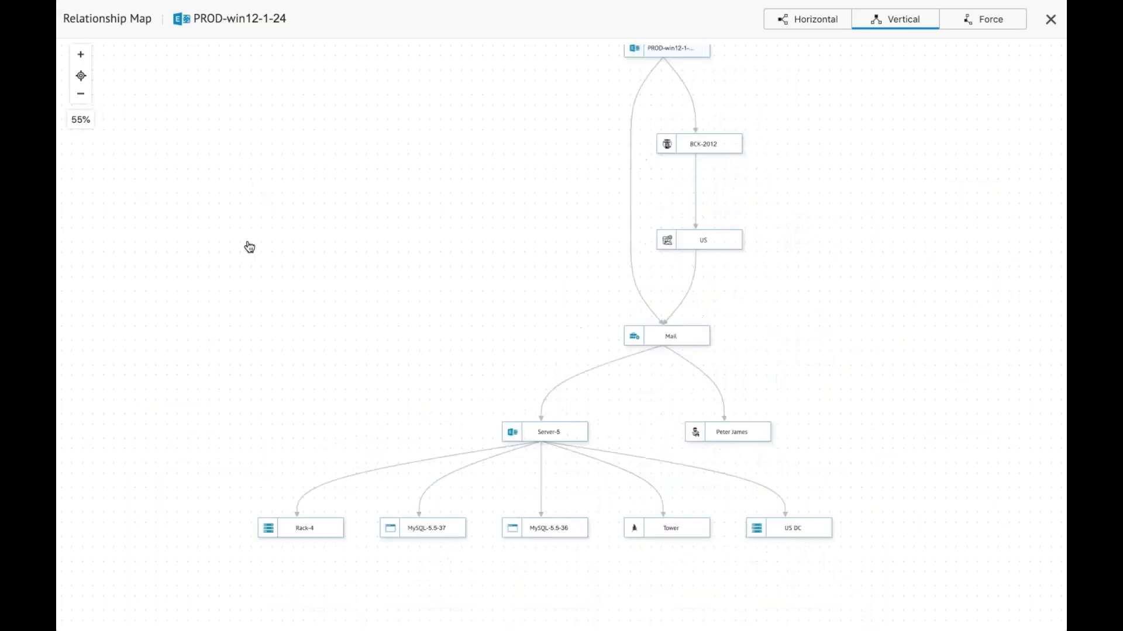
pyautogui.click(982, 18)
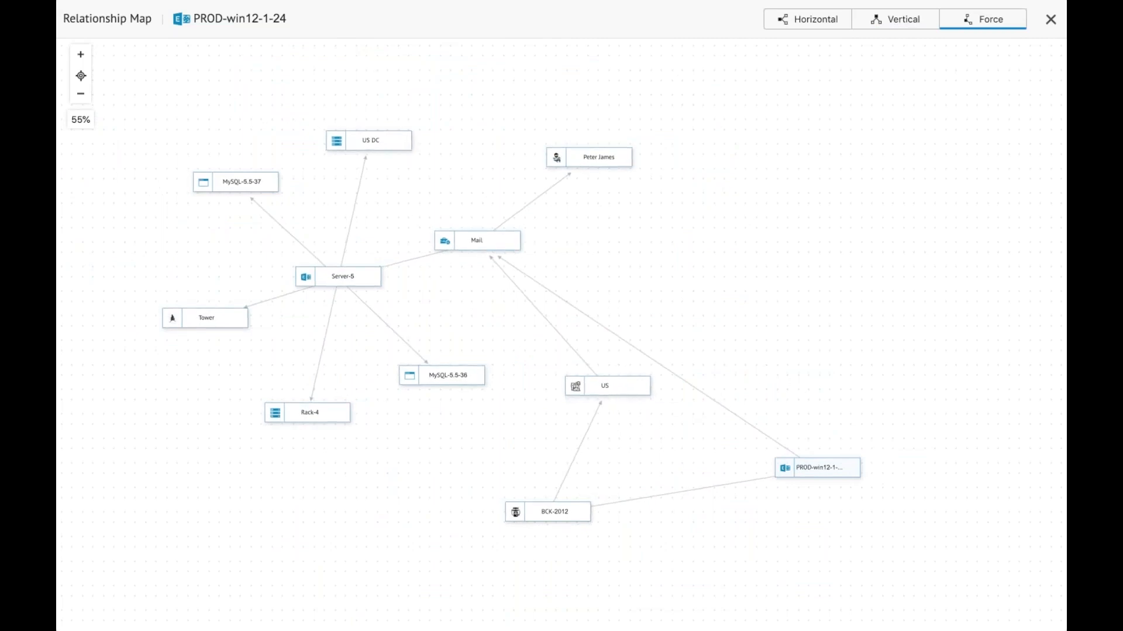
pyautogui.click(1051, 20)
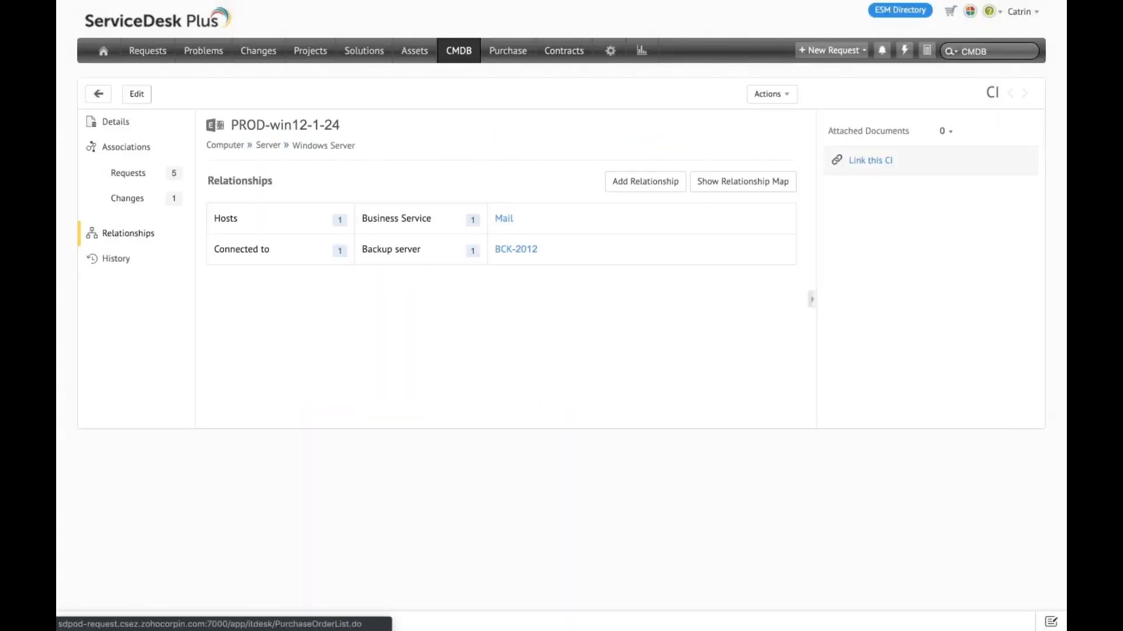
# Step: Open a new incident form from the requests list and show the CIs available to associate with it
pyautogui.click(140, 53)
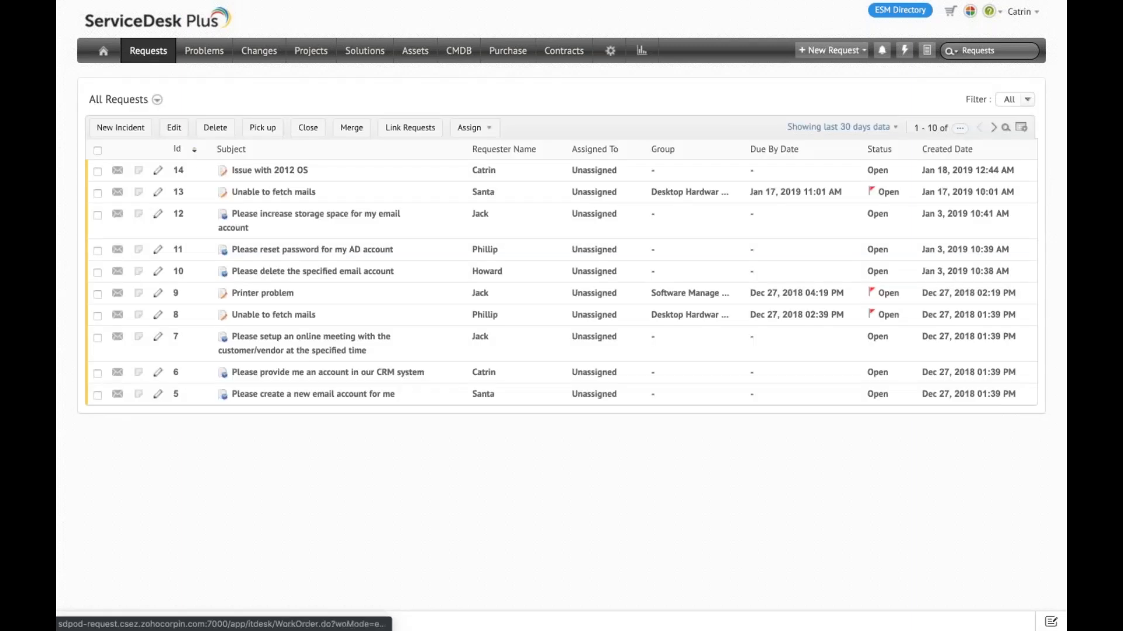
pyautogui.click(118, 130)
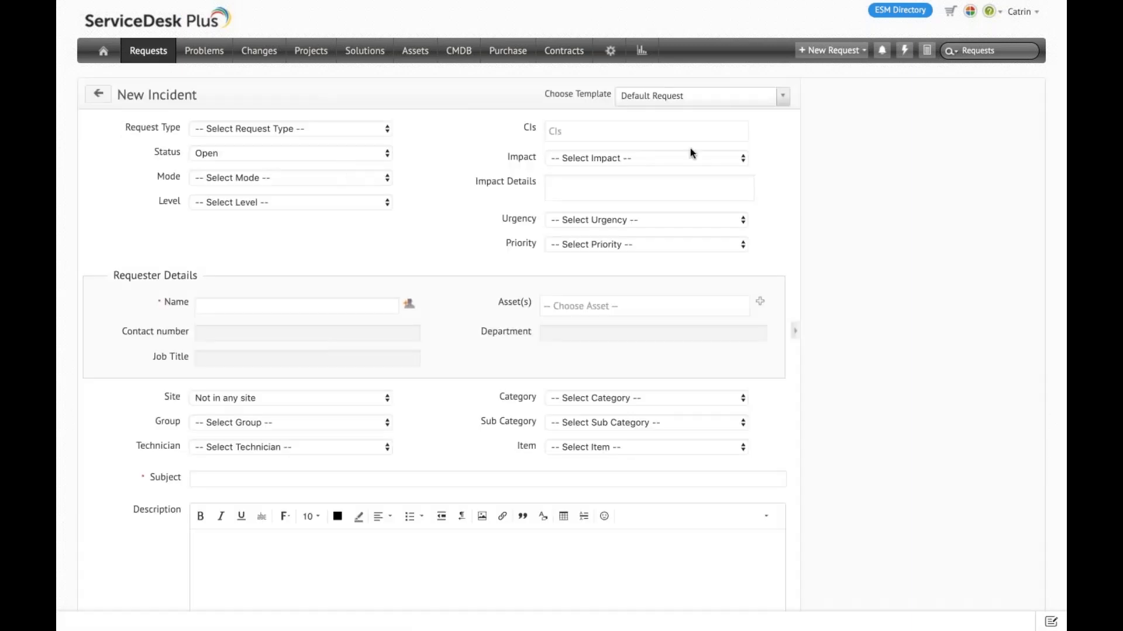
pyautogui.click(667, 130)
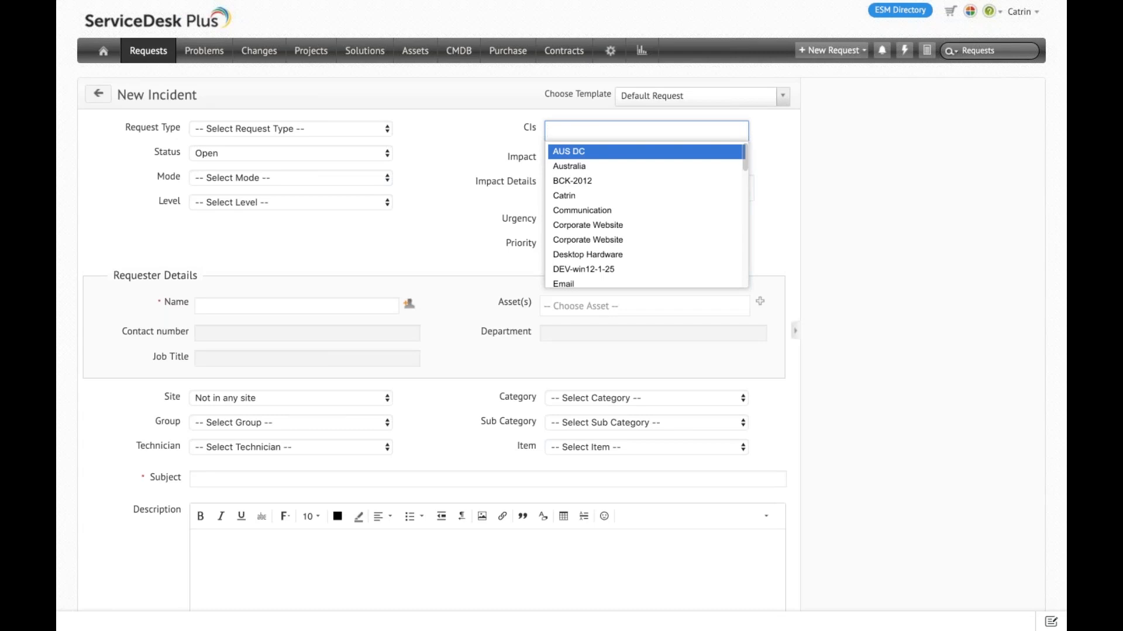
# Step: Start a new change and add PROD-win12-1-24 as a CI involved
pyautogui.click(268, 58)
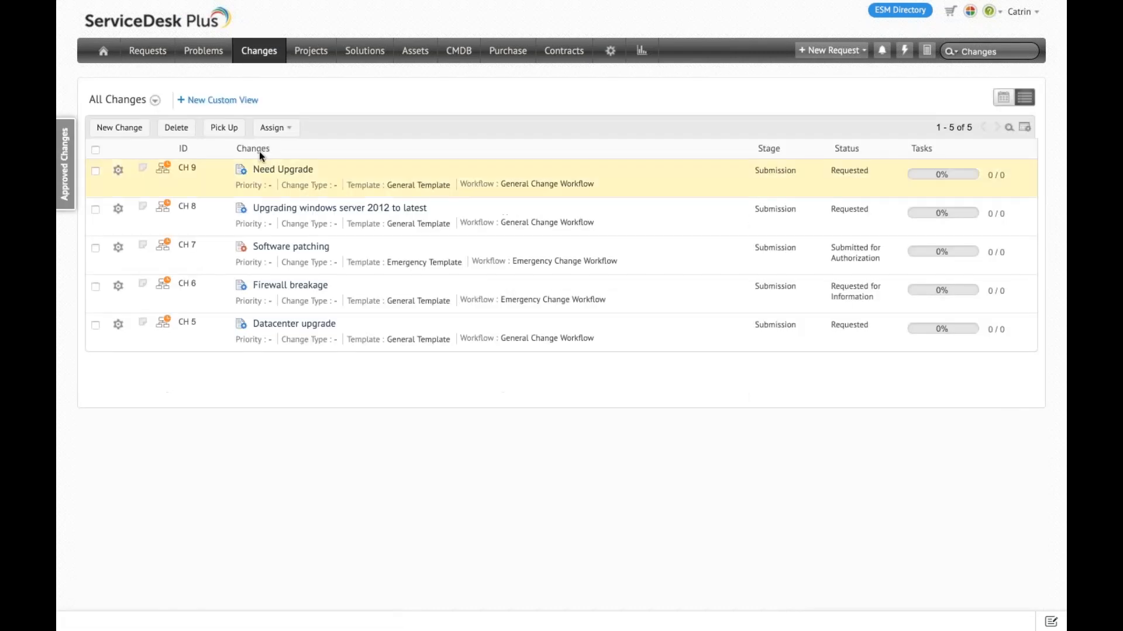
pyautogui.click(135, 130)
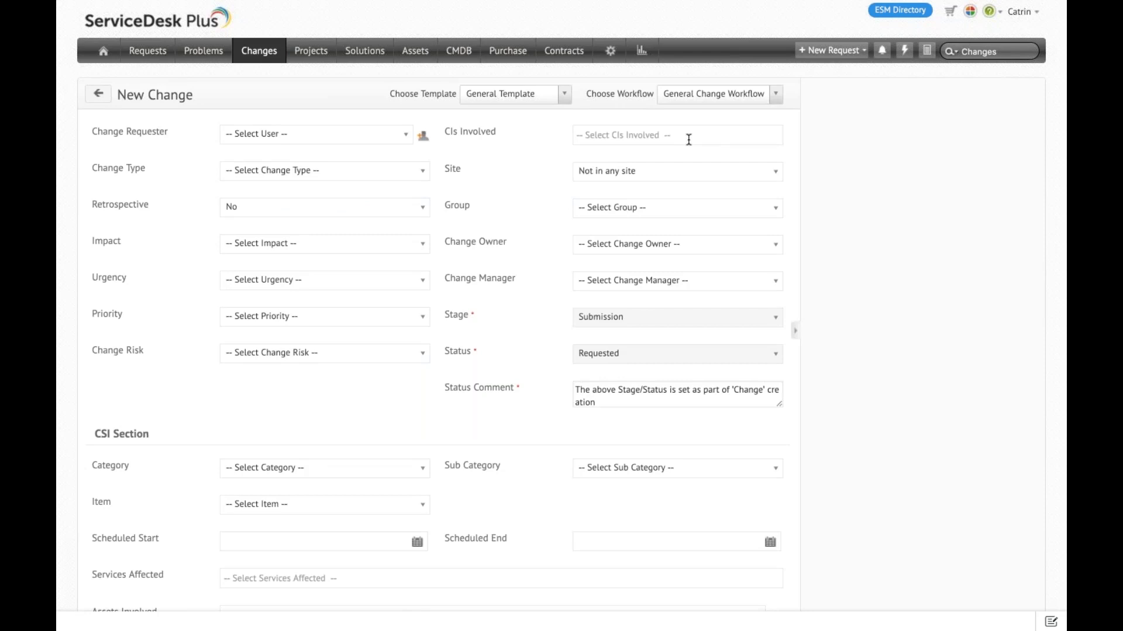
pyautogui.click(689, 140)
pyautogui.write('pr')
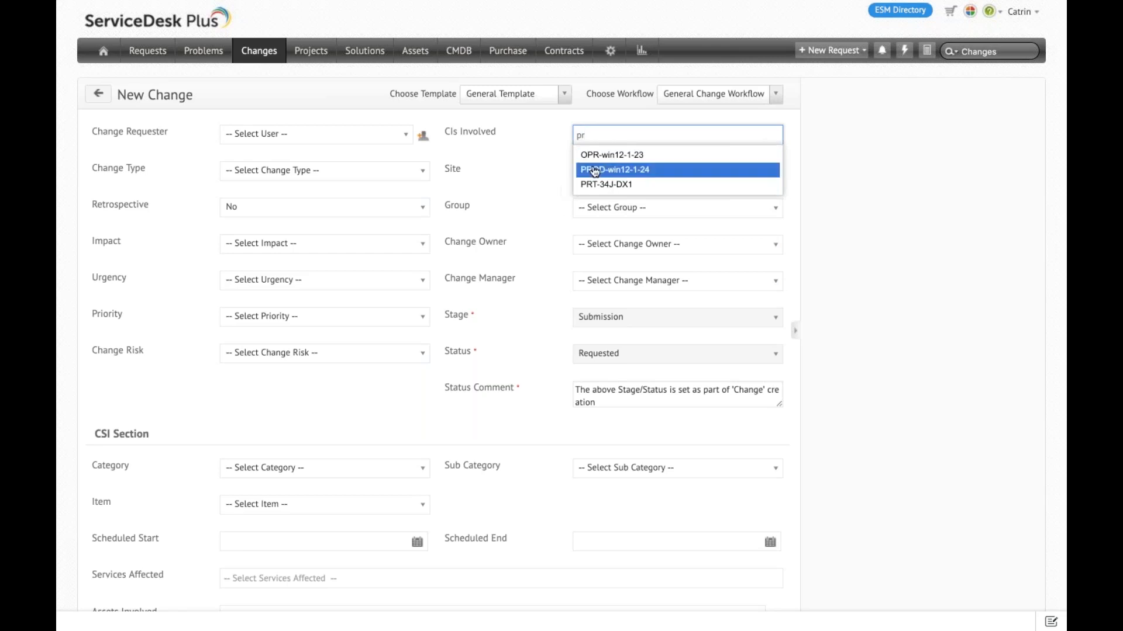
pyautogui.click(599, 170)
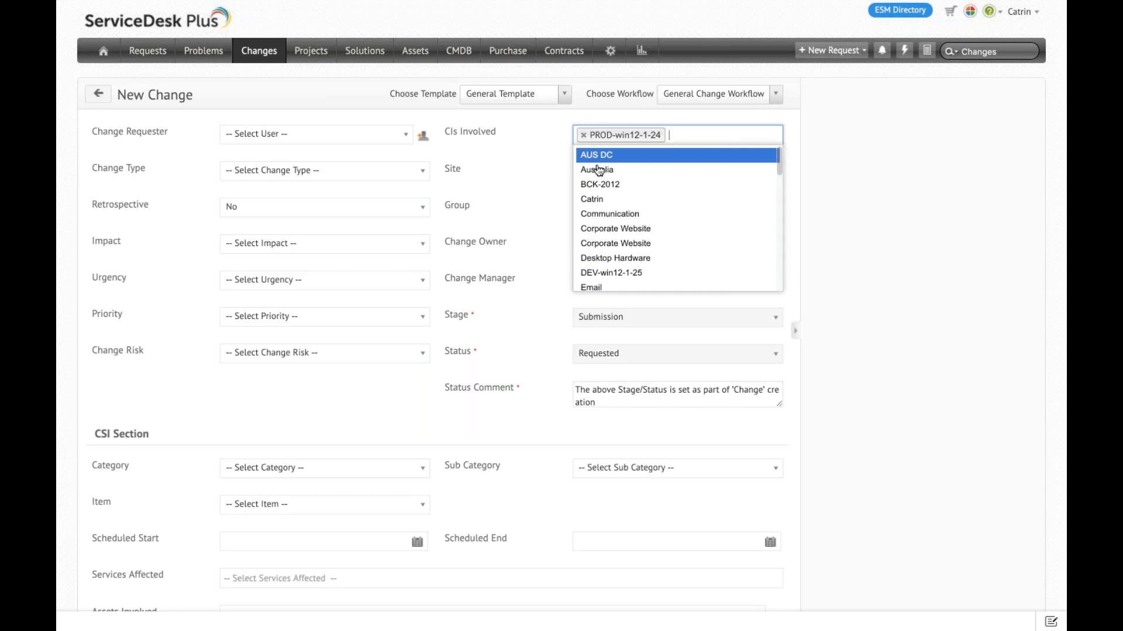
# Step: Leave the new change form and open the Need Upgrade change to review its details and CIs involved
pyautogui.click(274, 52)
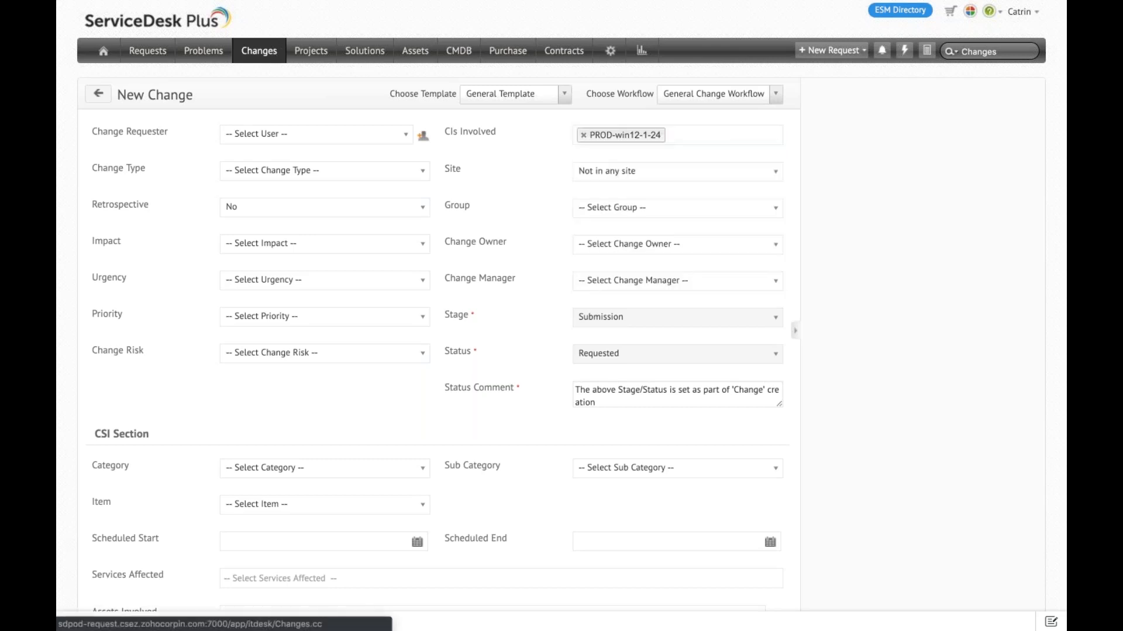
pyautogui.click(299, 170)
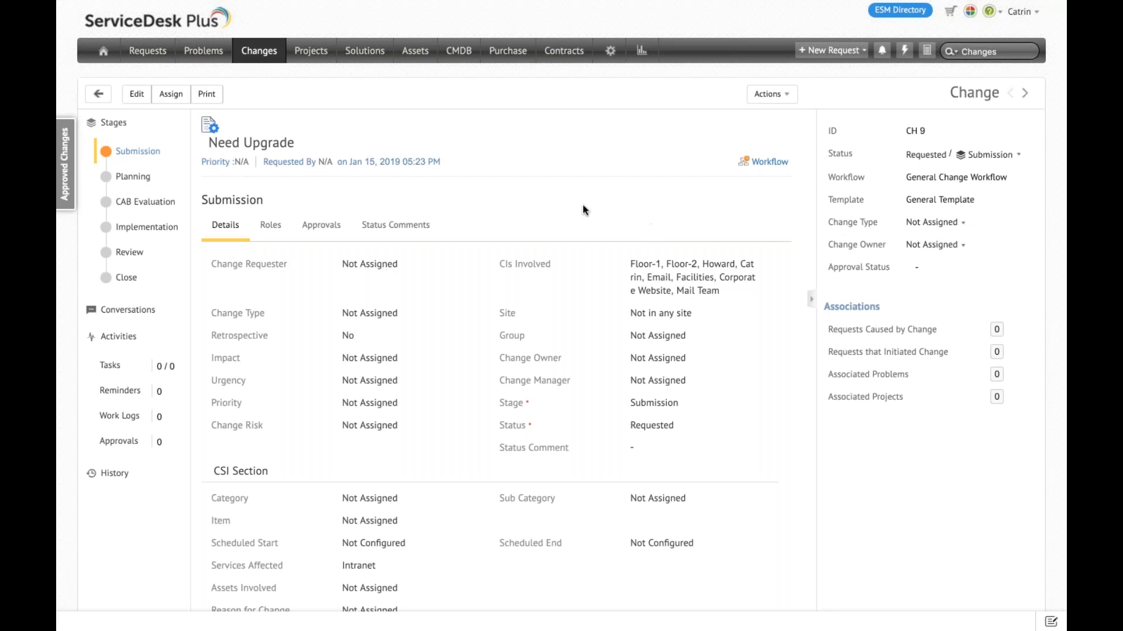
# Step: Open PROD-win12-1-24 from the CMDB's Windows Server list and review its associated requests and changes
pyautogui.click(475, 59)
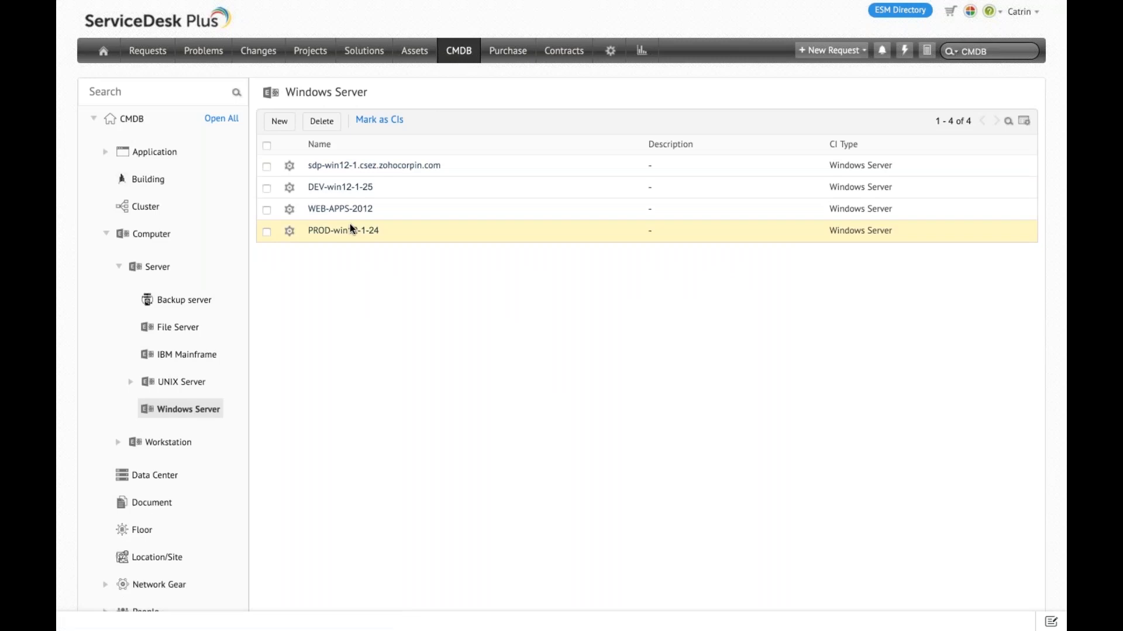
pyautogui.click(351, 227)
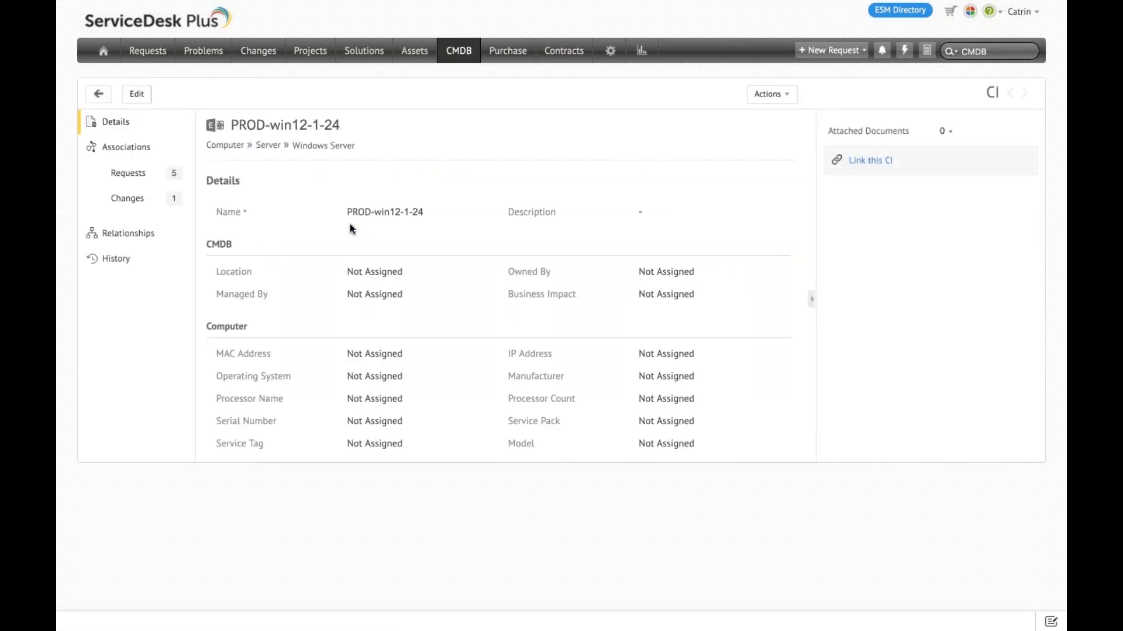
pyautogui.click(129, 200)
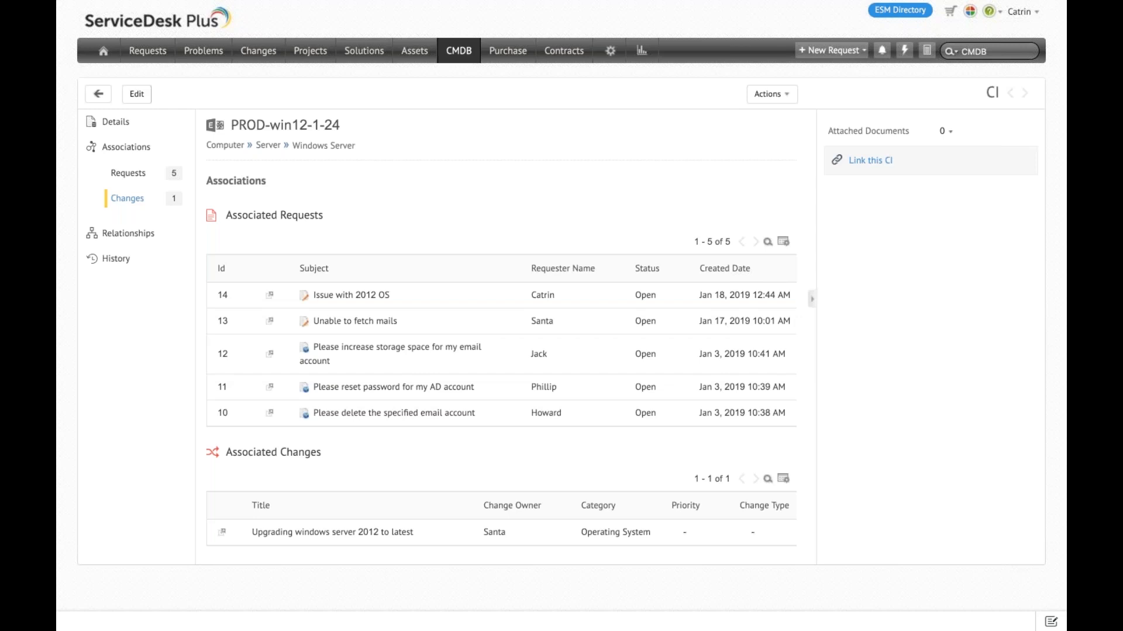
# Step: Show the relationship map of PROD-win12-1-24 and expand the relationships of Mail, US and Server-5
pyautogui.click(118, 232)
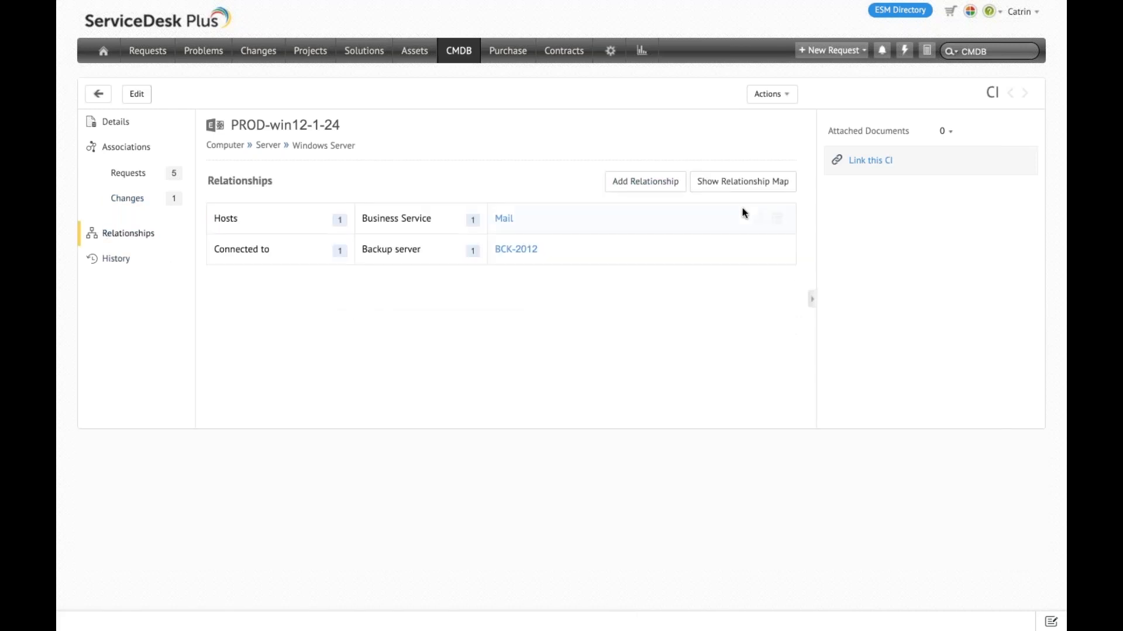
pyautogui.click(741, 185)
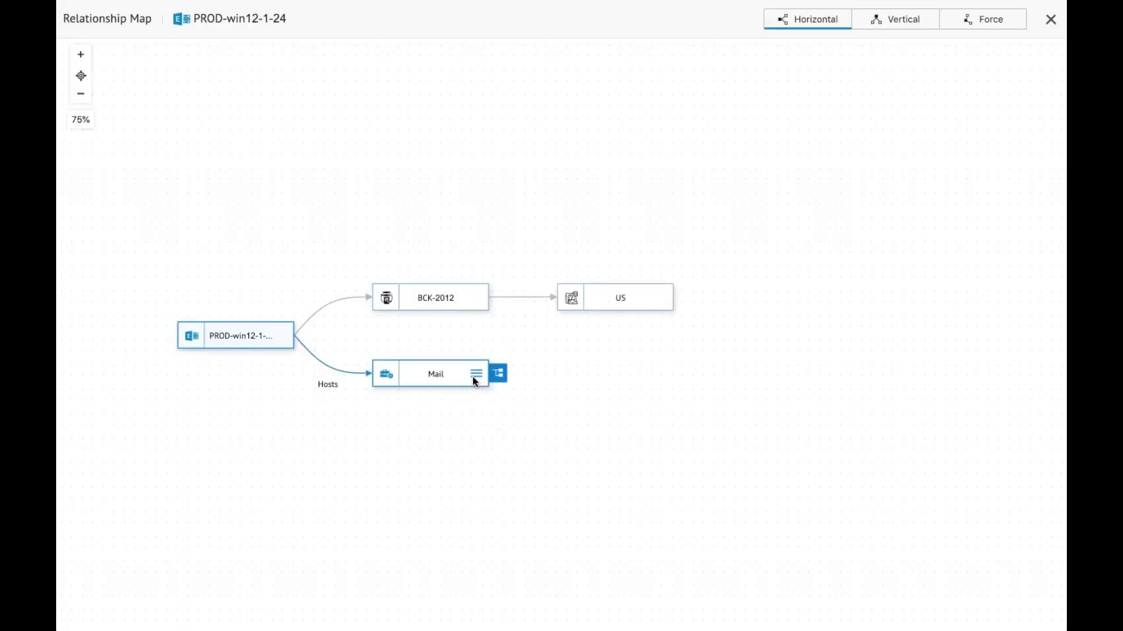
pyautogui.click(498, 373)
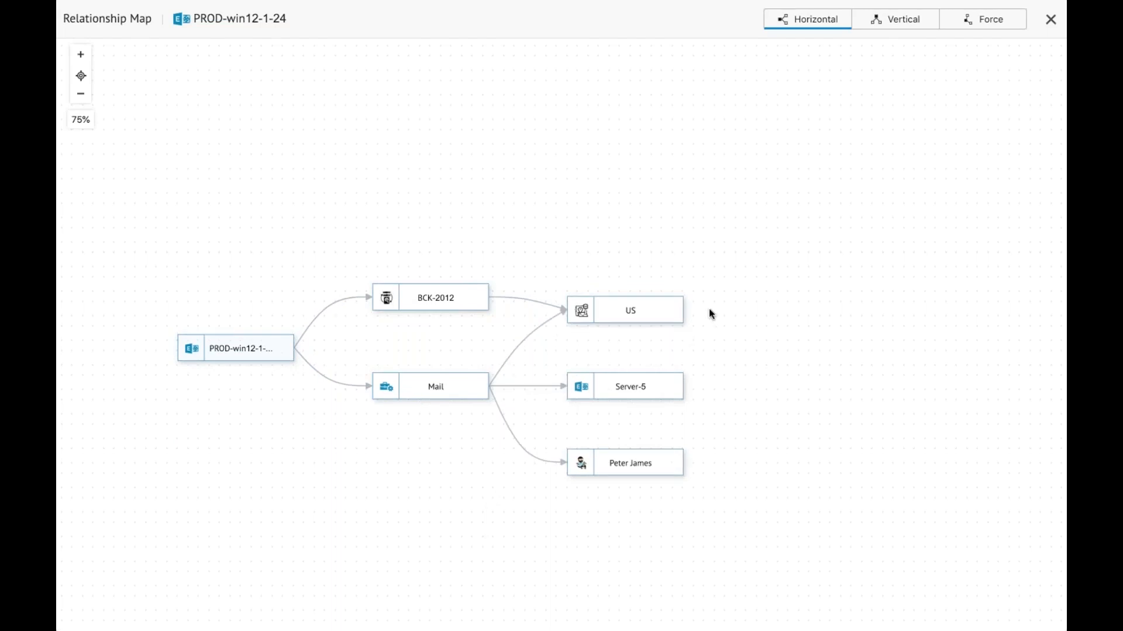
pyautogui.click(693, 310)
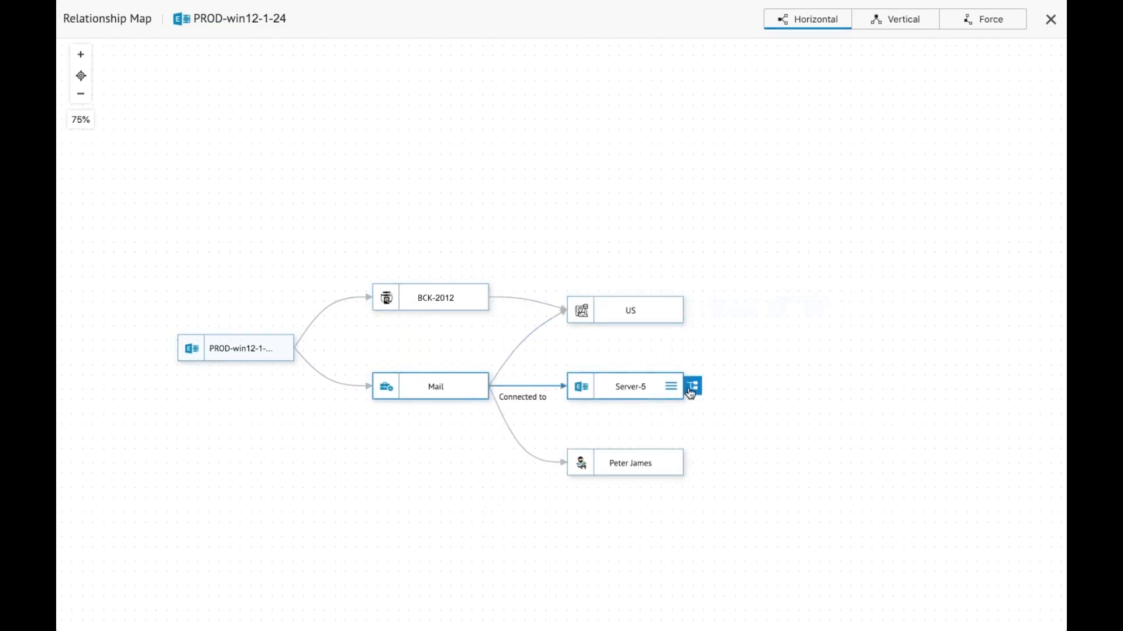
pyautogui.click(691, 388)
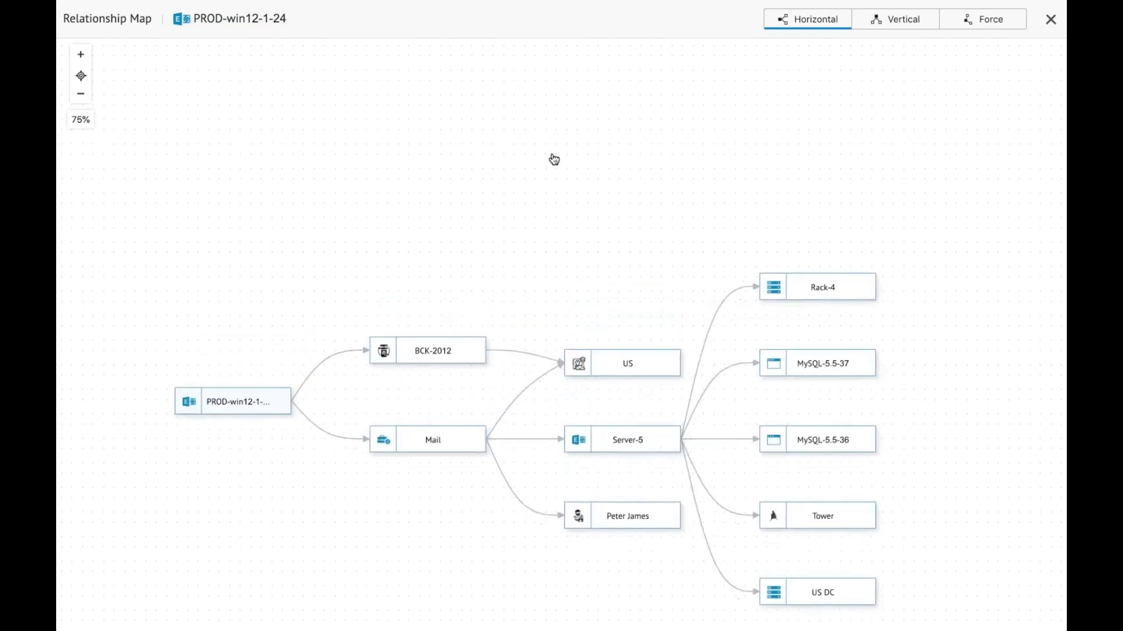
# Step: View the details and the associated requests and changes of PROD-win12-1-24 from the relationship map, and return to the map
pyautogui.moveTo(231, 266)
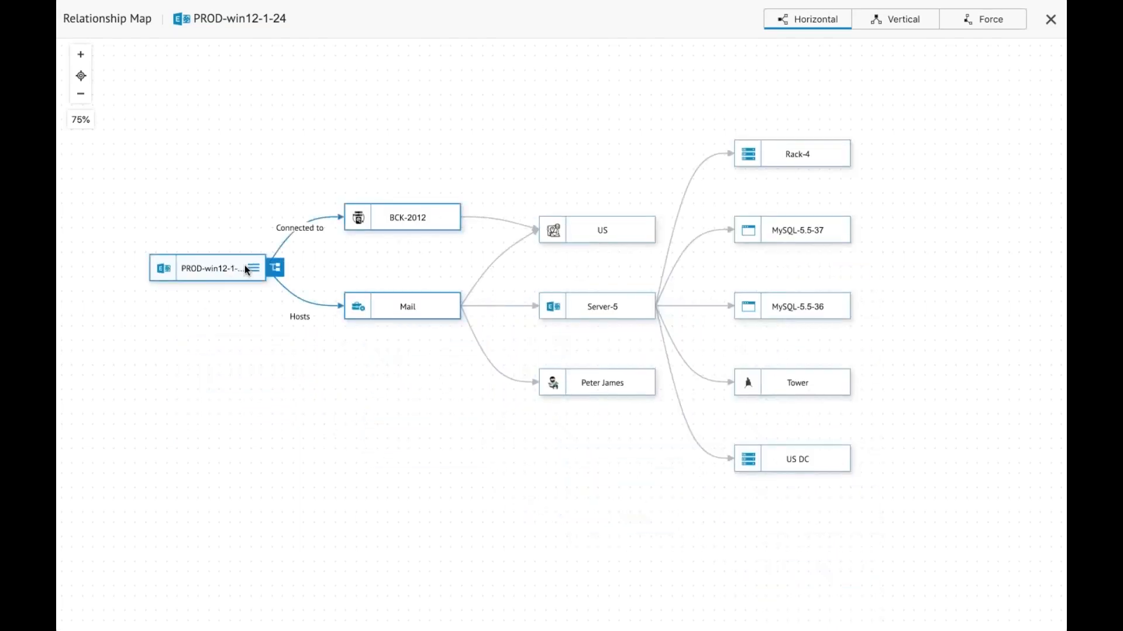
pyautogui.click(253, 270)
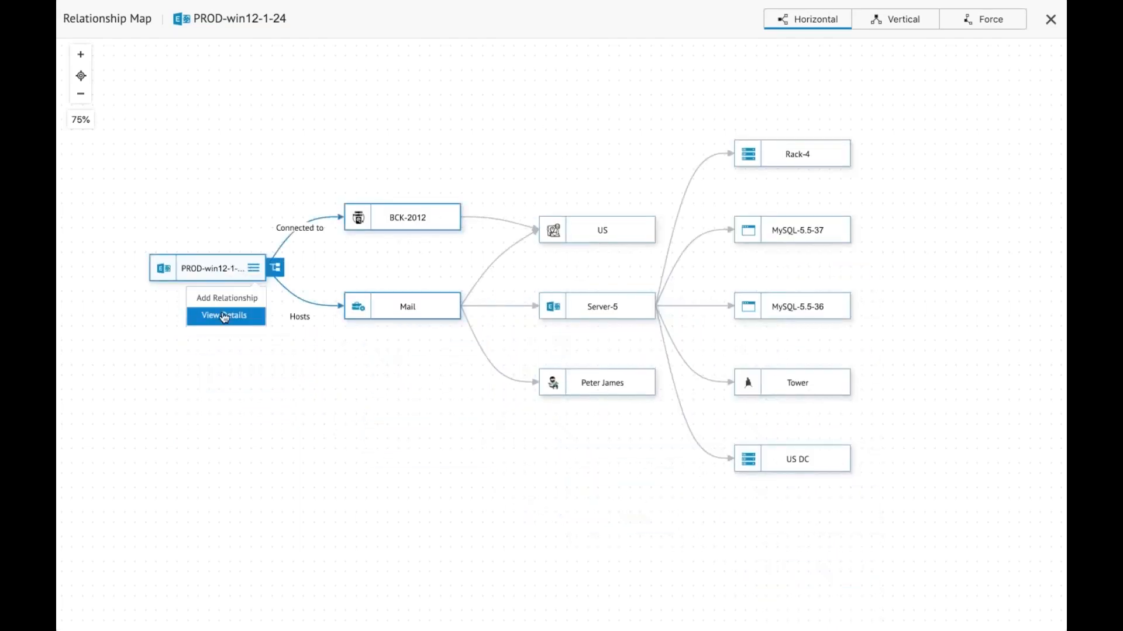
pyautogui.click(225, 316)
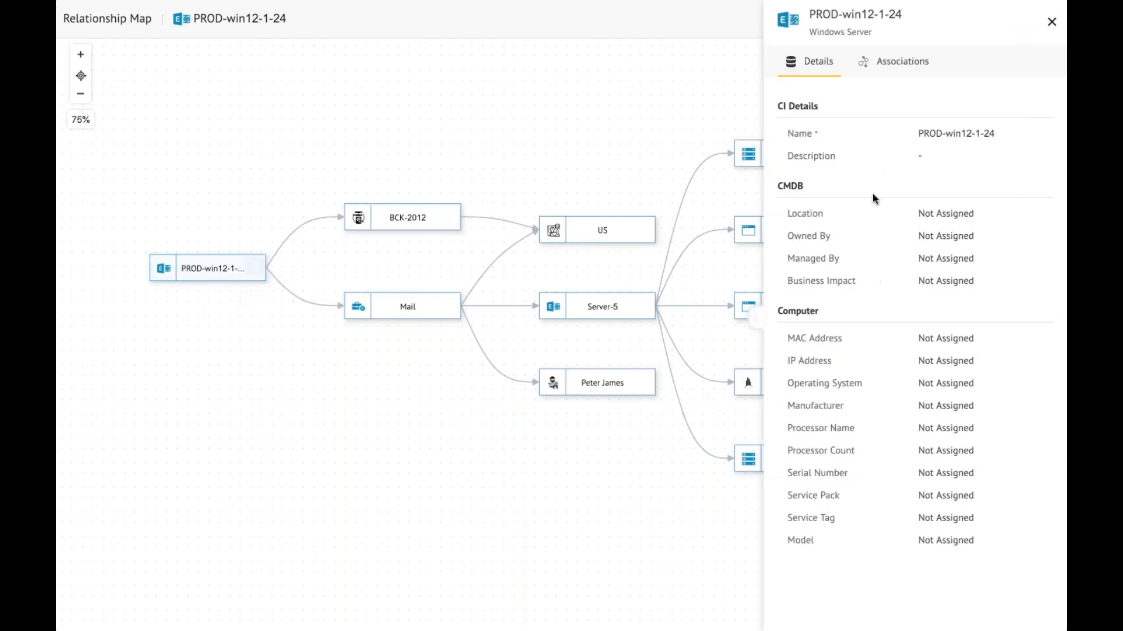
pyautogui.click(912, 70)
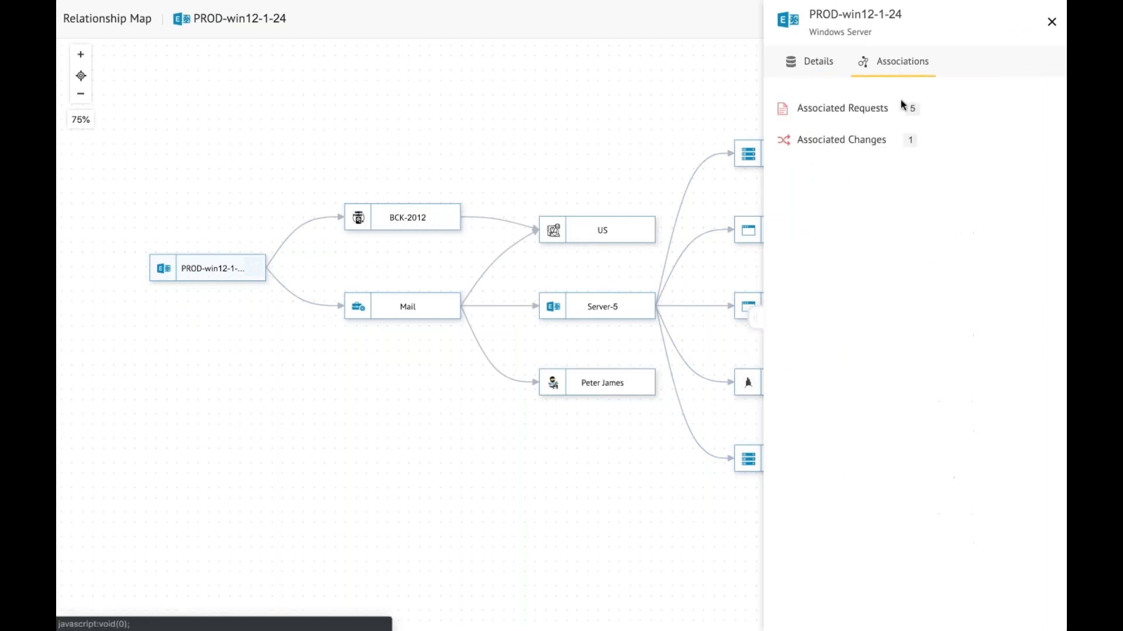
pyautogui.click(858, 113)
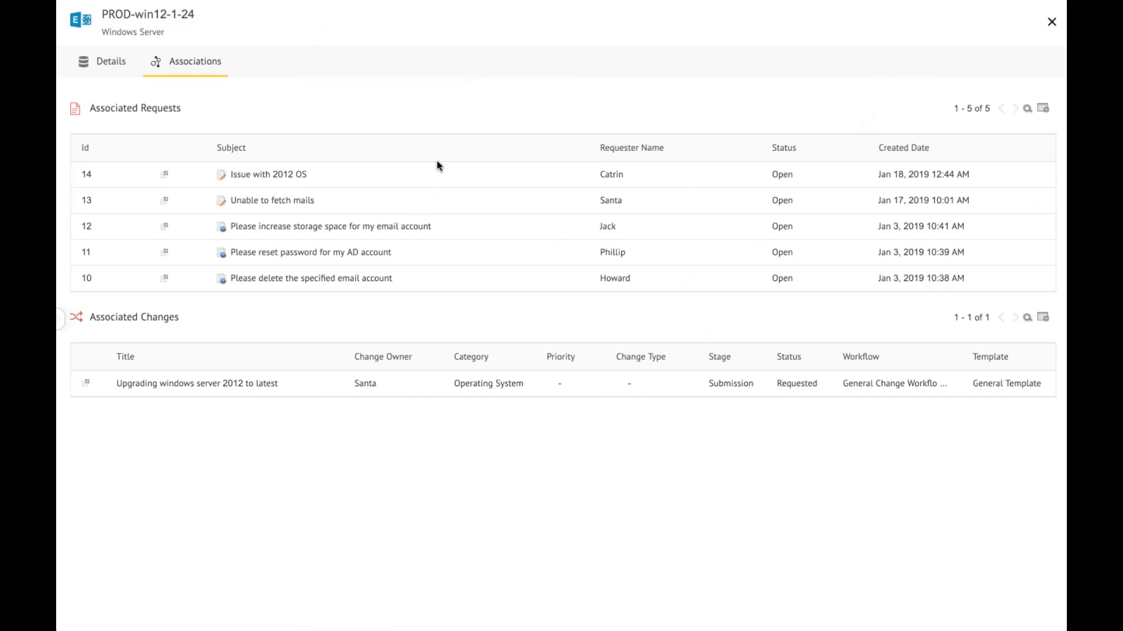
pyautogui.click(62, 328)
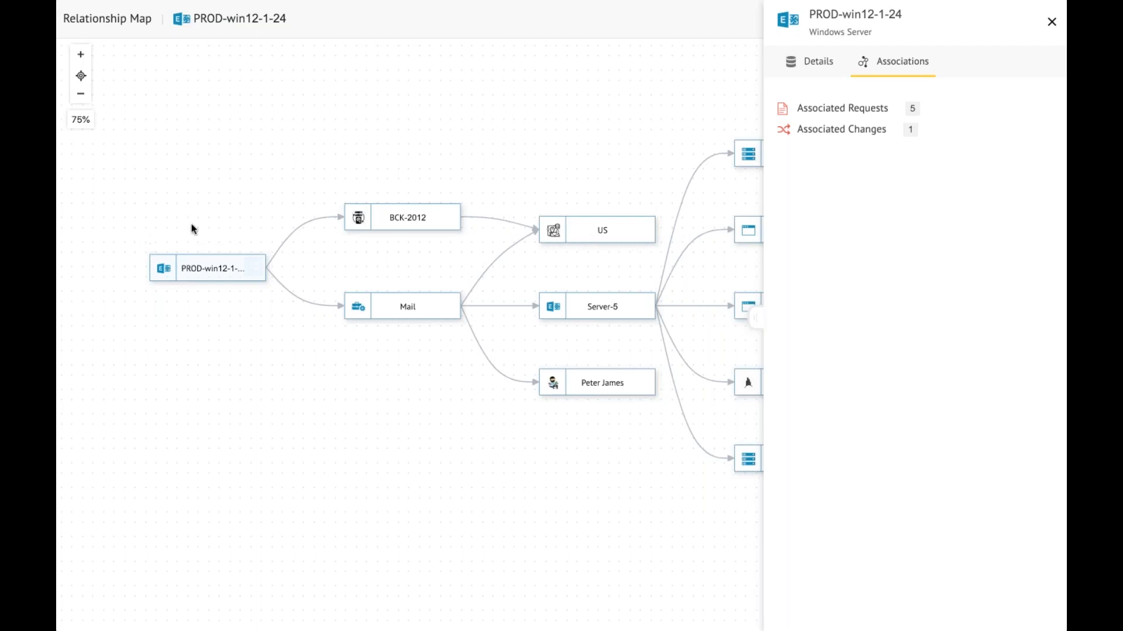
pyautogui.click(1052, 21)
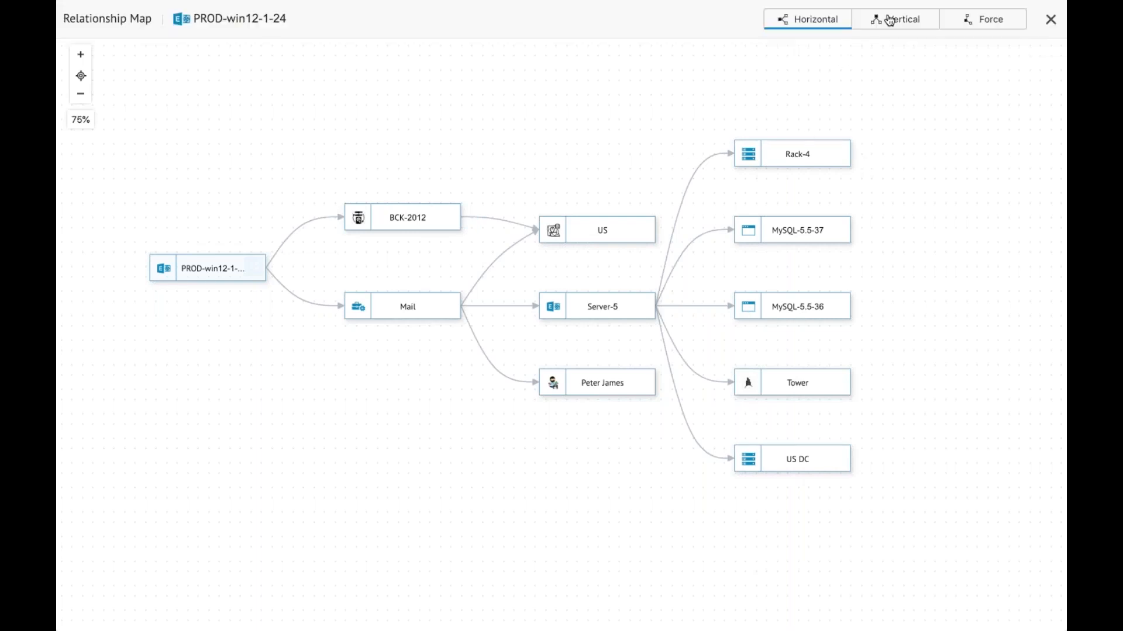
# Step: Display the expanded relationship map in the Vertical layout and switch it to the Force layout
pyautogui.click(890, 21)
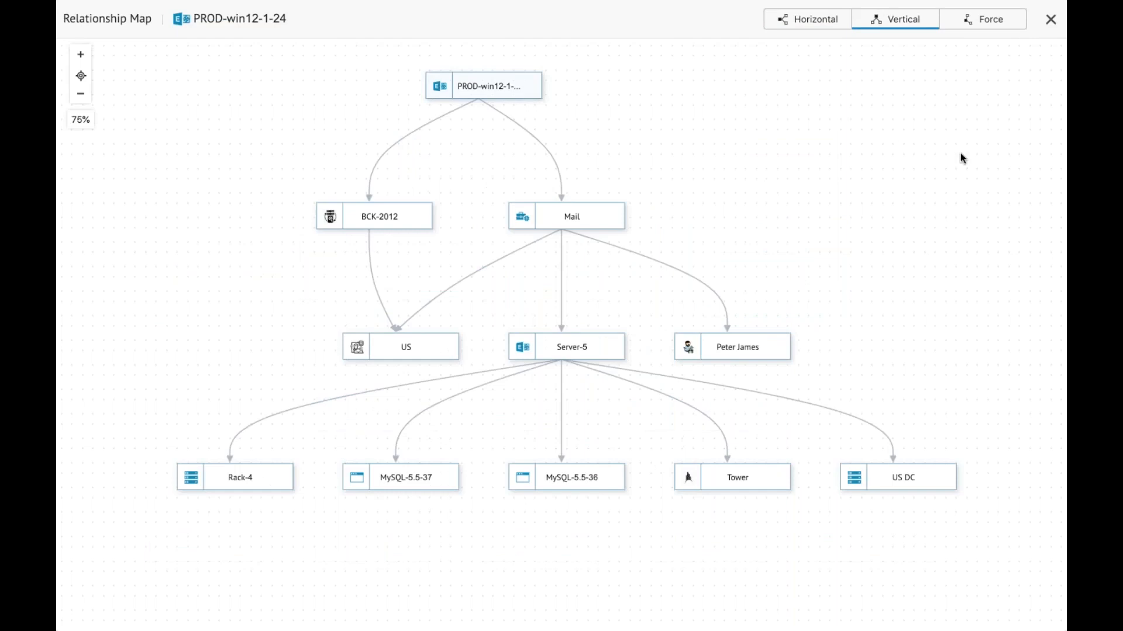
pyautogui.click(983, 25)
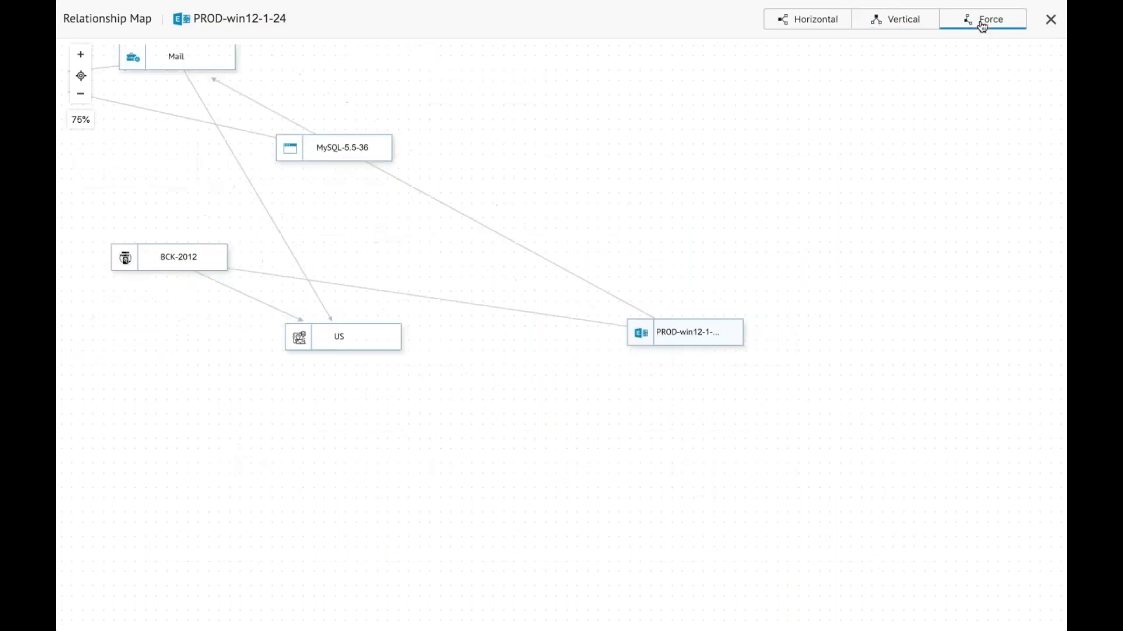